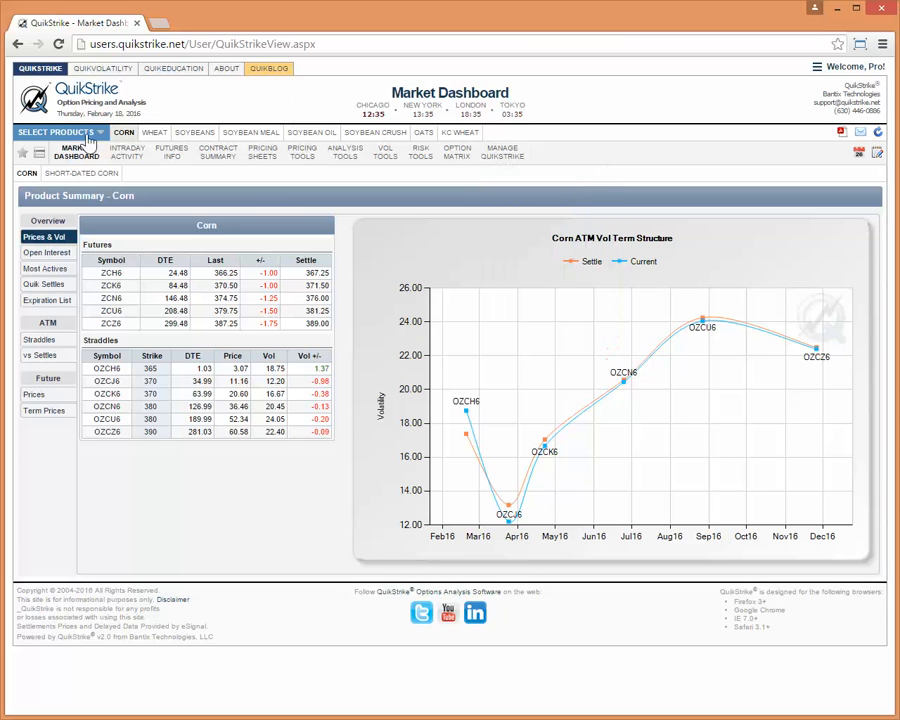
Step: Open the list of saved option spreads for corn
{"action": "mouse_move", "coordinate": [80, 157]}
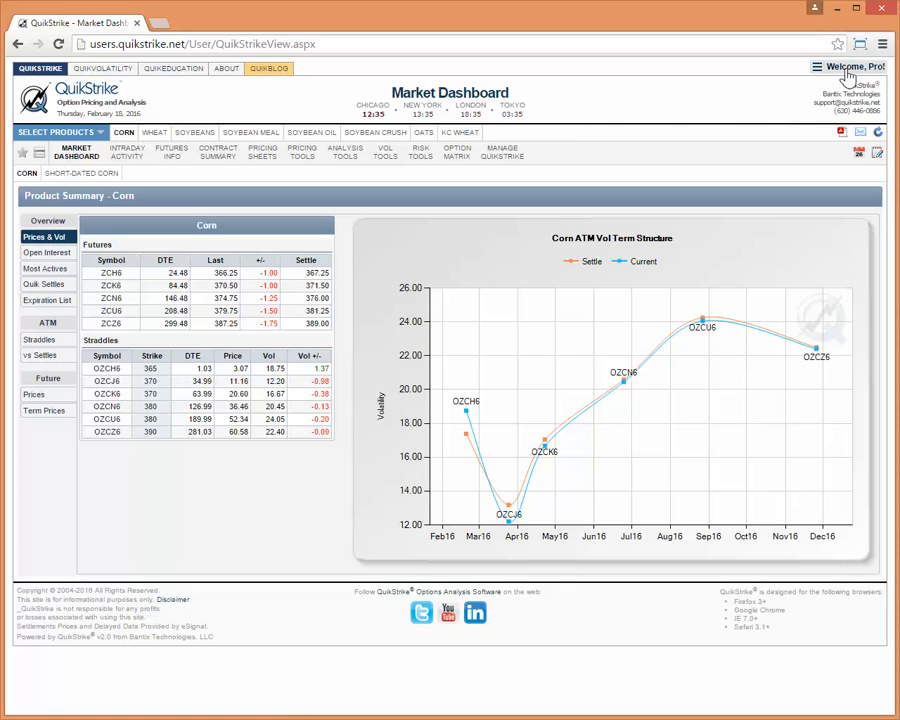
{"action": "mouse_move", "coordinate": [835, 67]}
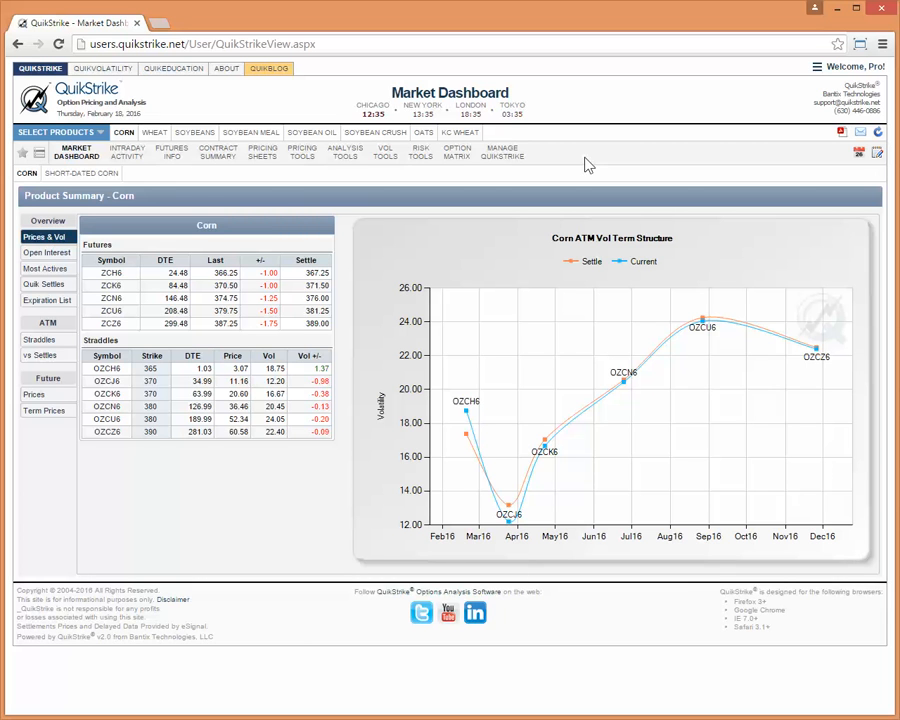
{"action": "left_click", "coordinate": [496, 155]}
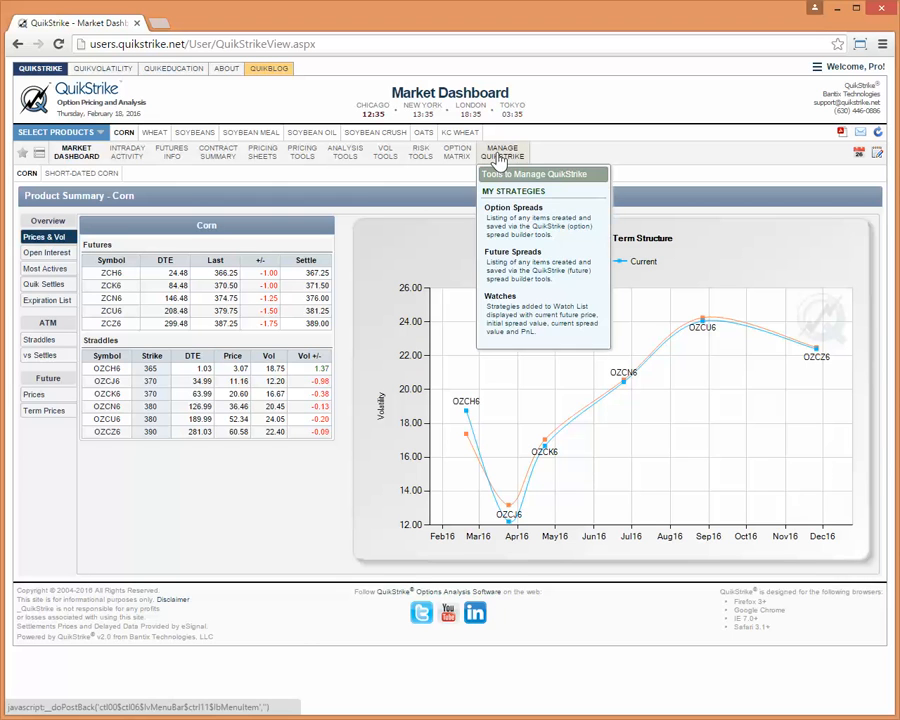
{"action": "left_click", "coordinate": [514, 230]}
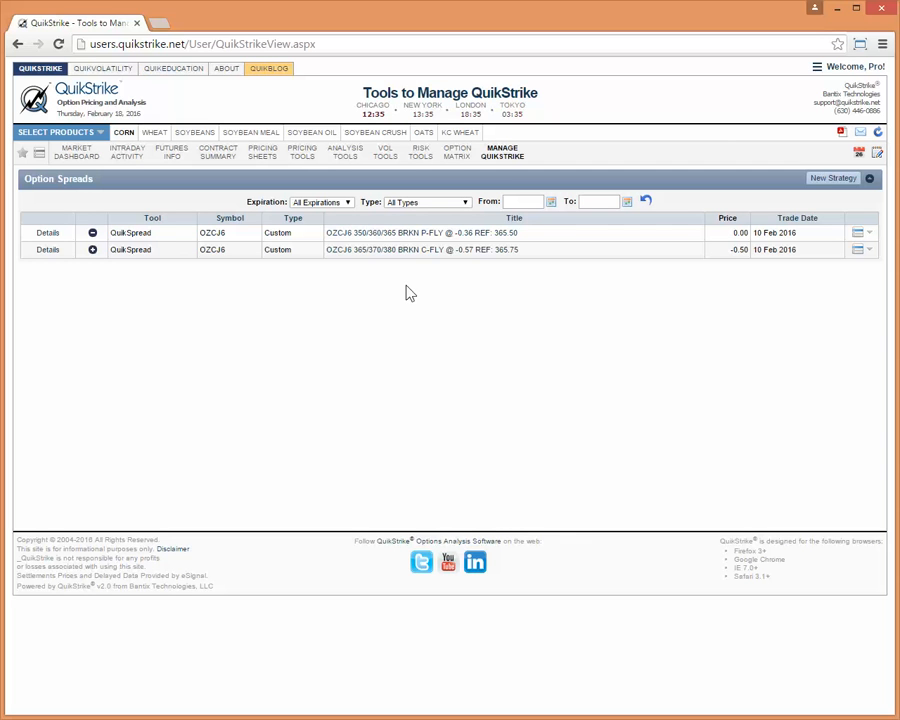
Step: Build an OZCK6 put spread with 1 put at strike 370 and -1 put at strike 360, and calculate it
{"action": "mouse_move", "coordinate": [297, 162]}
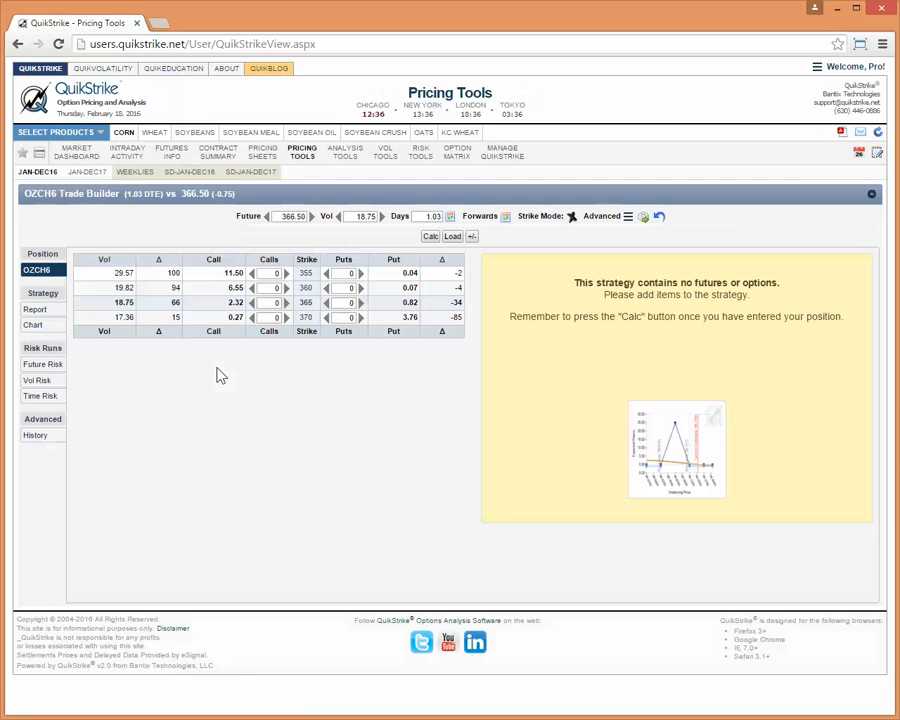
{"action": "mouse_move", "coordinate": [35, 177]}
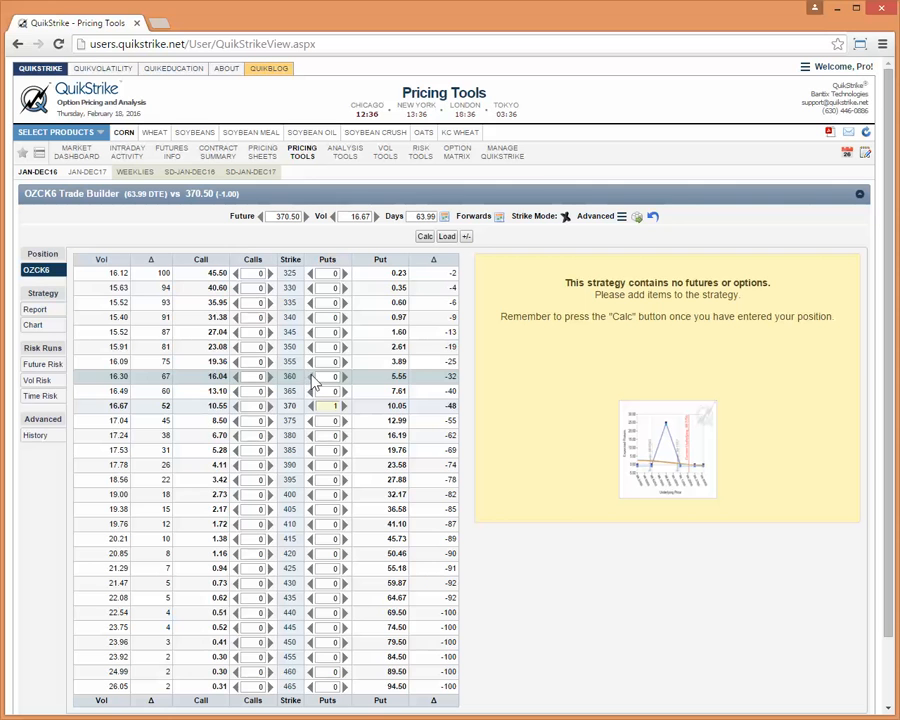
{"action": "left_click", "coordinate": [310, 376]}
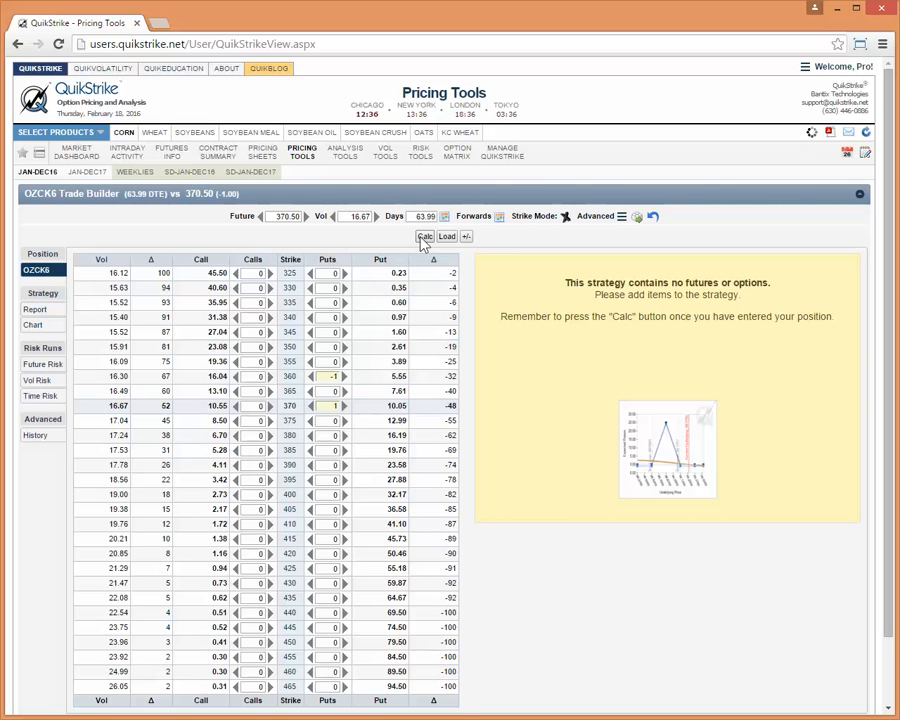
{"action": "left_click", "coordinate": [424, 237]}
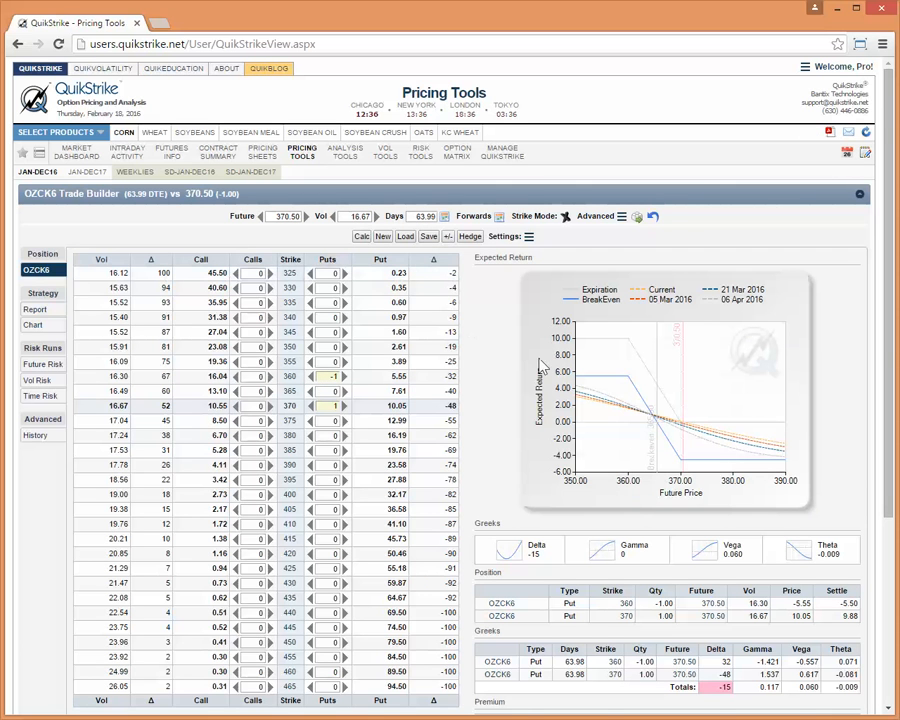
{"action": "scroll", "coordinate": [876, 405], "scroll_direction": "down", "scroll_amount": 2}
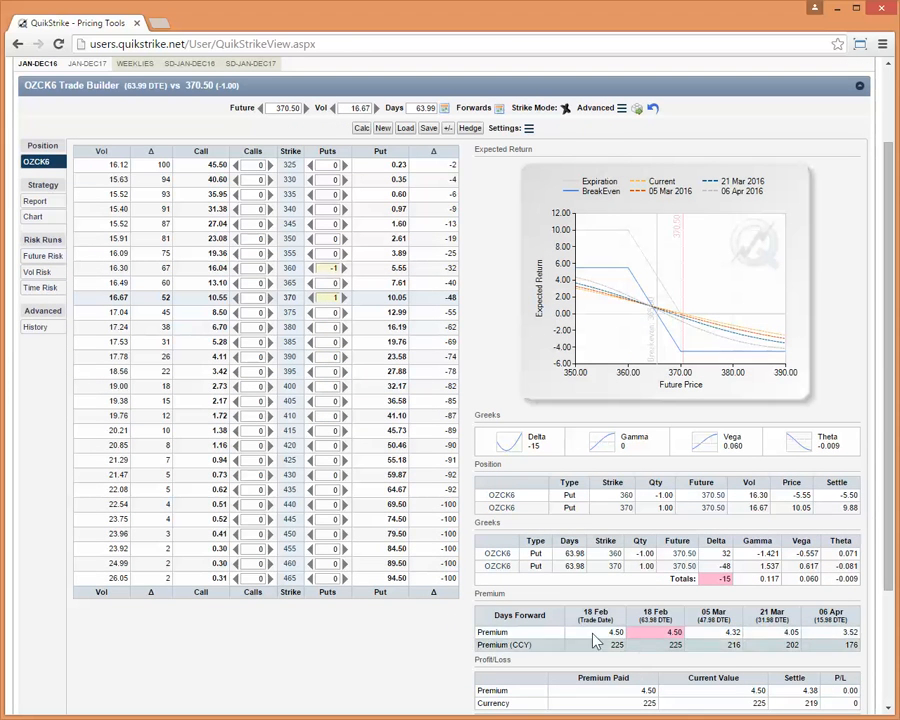
{"action": "scroll", "coordinate": [890, 372], "scroll_direction": "up", "scroll_amount": 2}
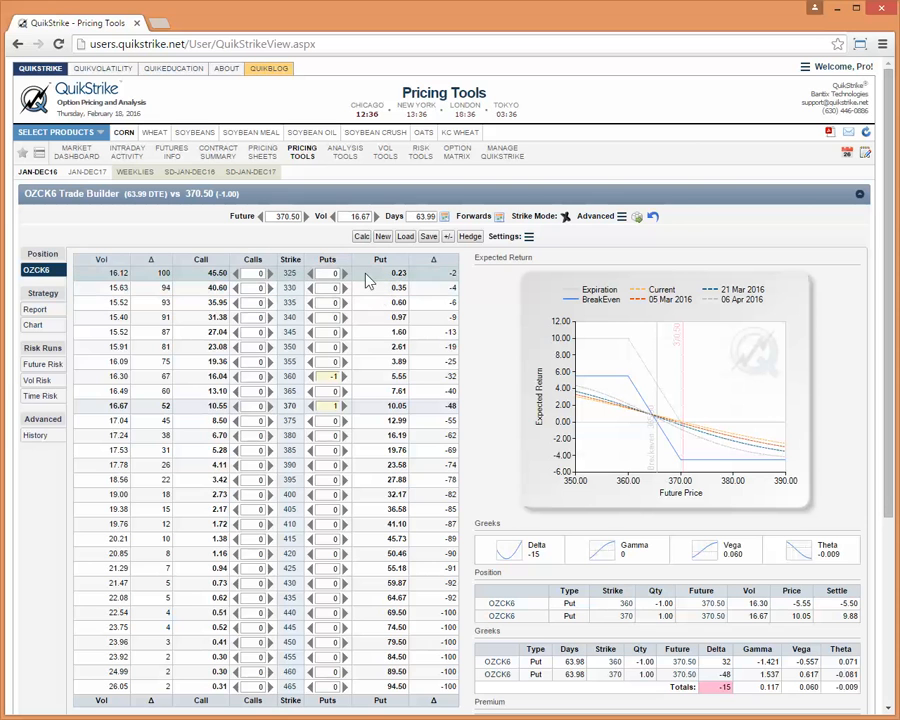
Step: Save the strategy as a QuikSpread titled "OZCK6 360/370 PUT SPRD @ 4.50 REF: 370.50" with a watch added
{"action": "left_click", "coordinate": [429, 237]}
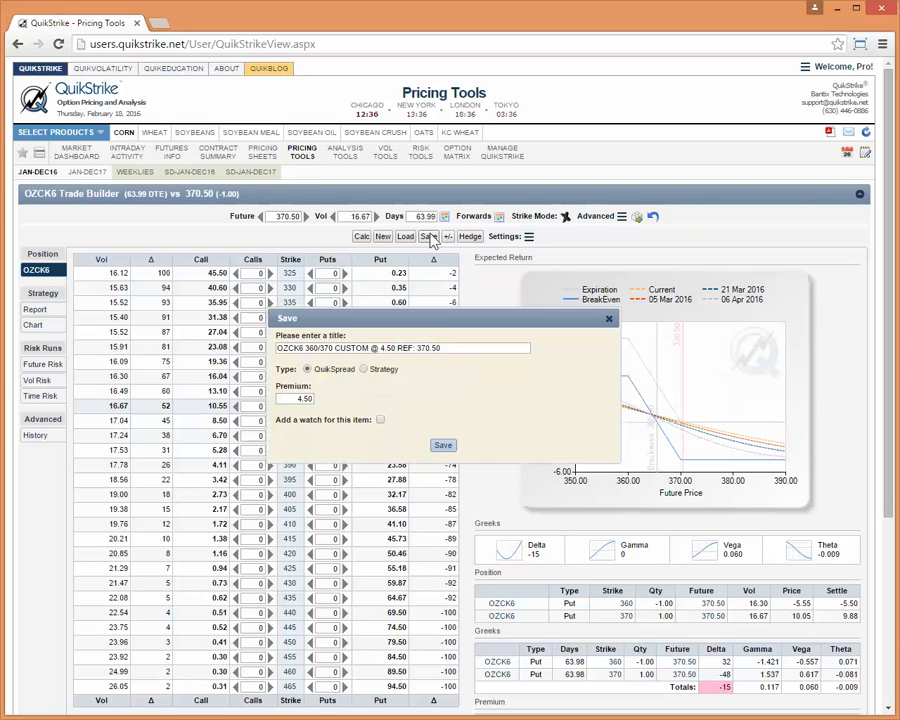
{"action": "double_click", "coordinate": [352, 348]}
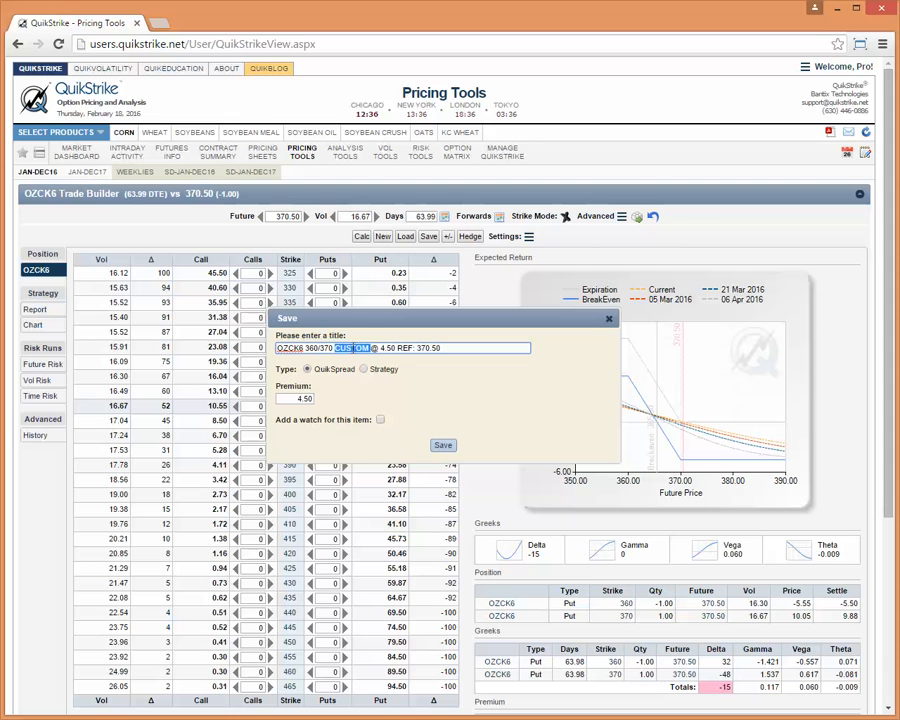
{"action": "type", "text": "PUT"}
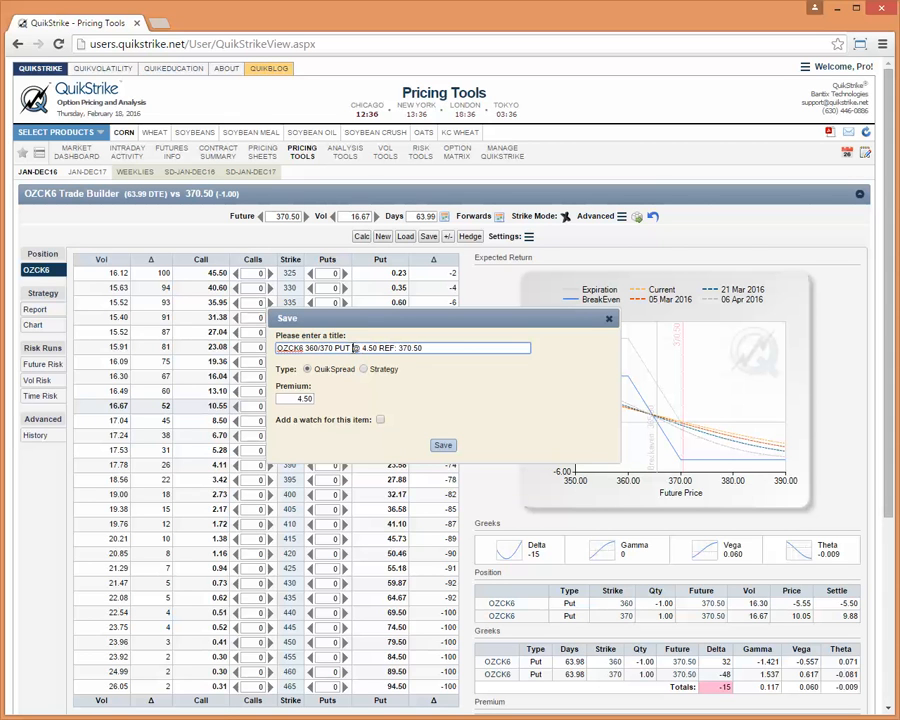
{"action": "type", "text": " SPR"}
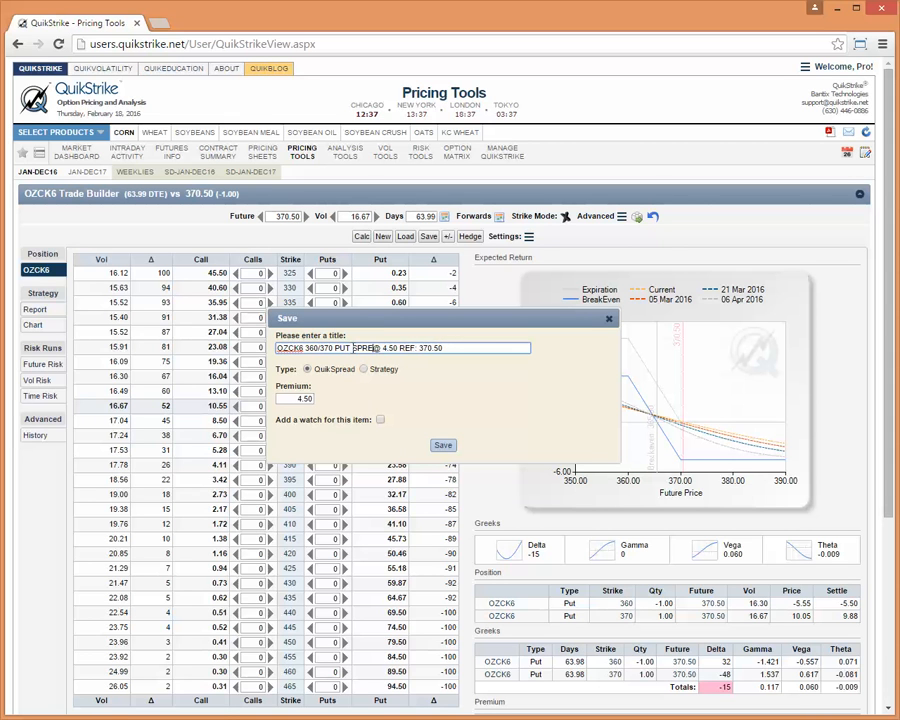
{"action": "type", "text": "D"}
{"action": "left_click_drag", "start_coordinate": [450, 346], "coordinate": [422, 346]}
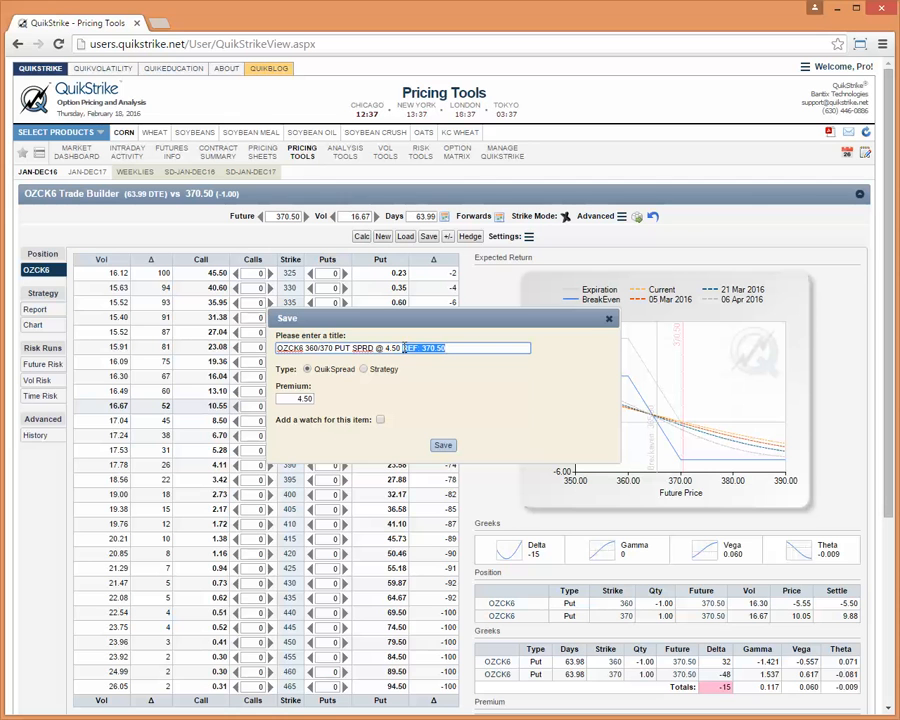
{"action": "left_click", "coordinate": [432, 394]}
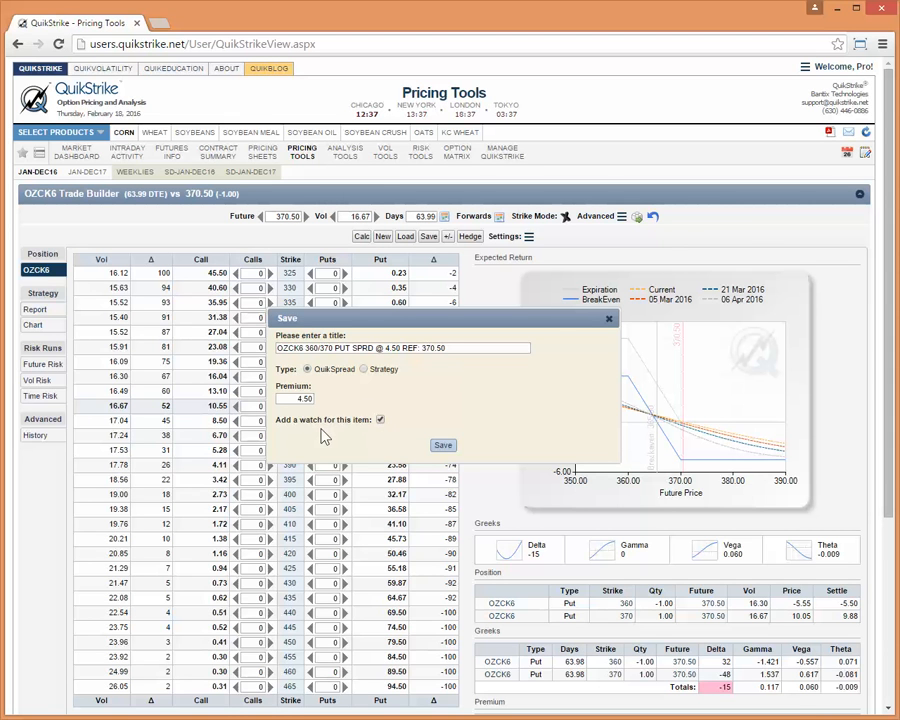
{"action": "left_click", "coordinate": [443, 447]}
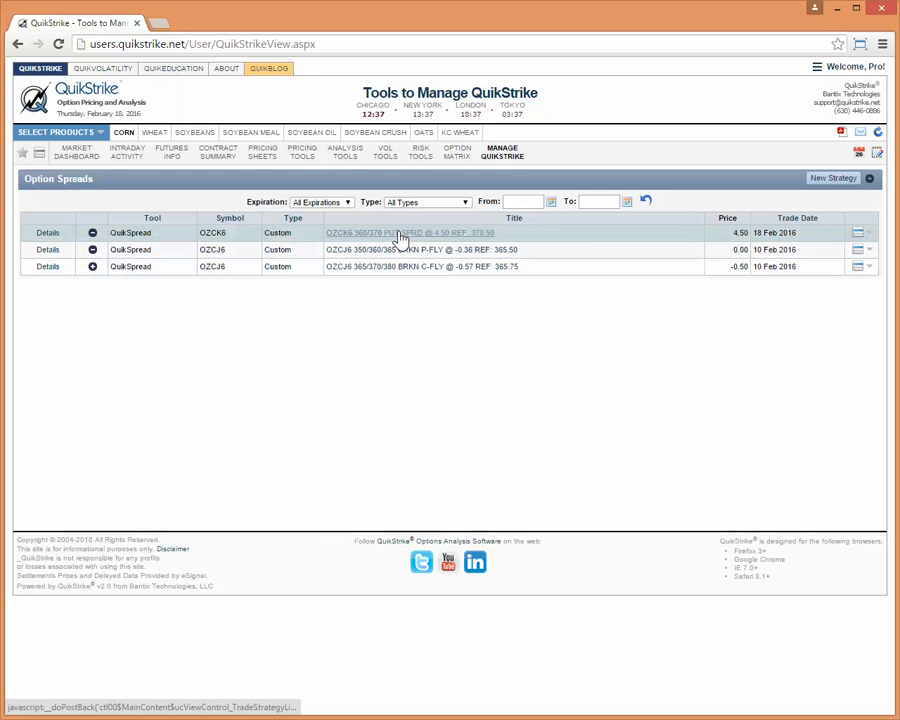
Step: View the details of all three saved option spreads: the OZCK6 put spread and both OZCJ6 broken butterflies
{"action": "left_click", "coordinate": [48, 236]}
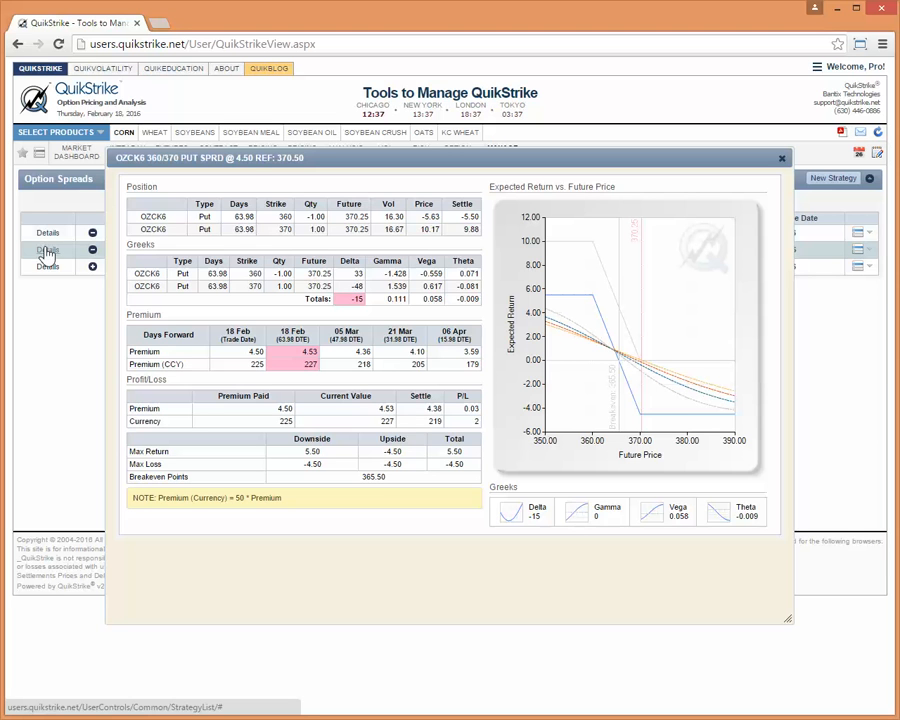
{"action": "left_click", "coordinate": [45, 251]}
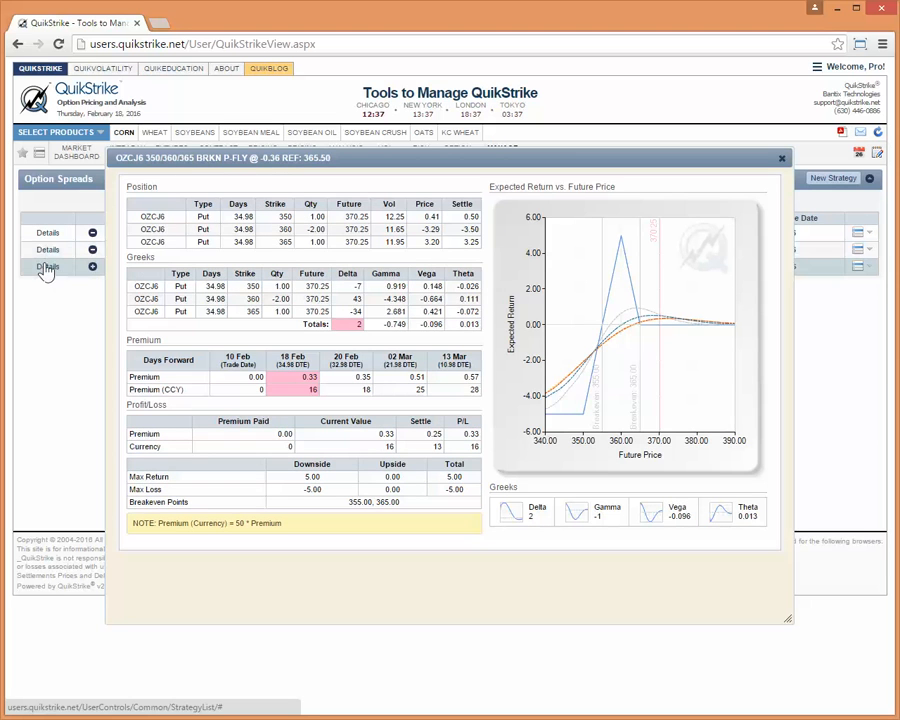
{"action": "left_click", "coordinate": [45, 267]}
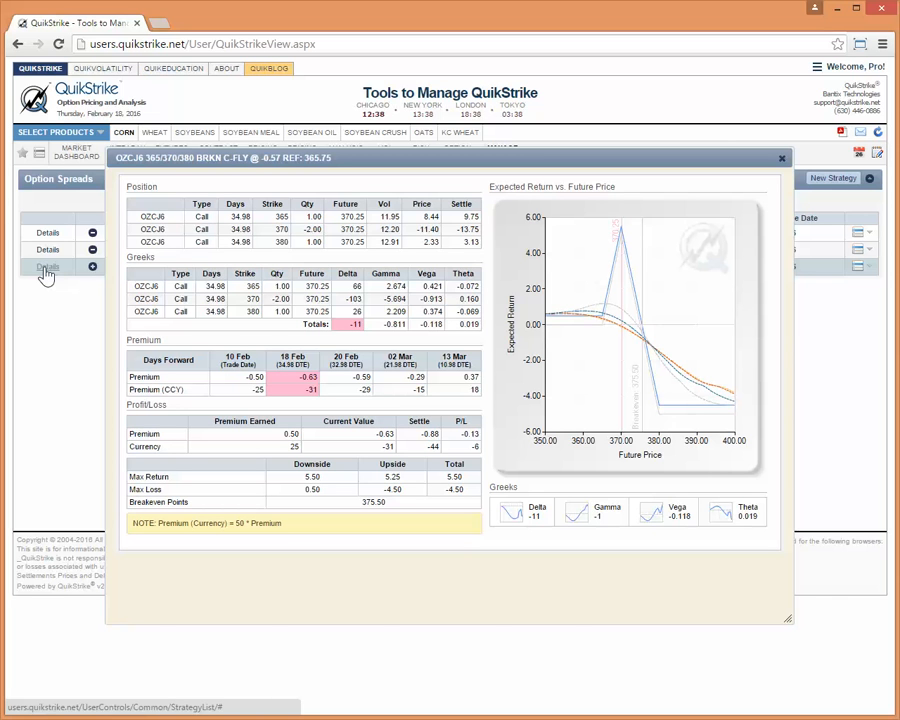
{"action": "left_click", "coordinate": [782, 160]}
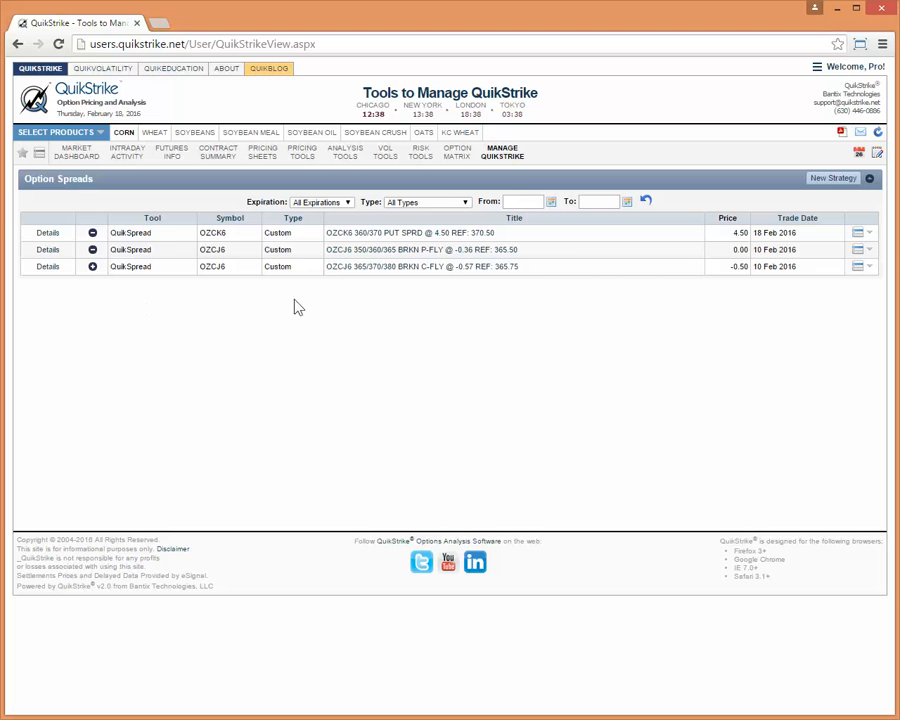
Step: Review the OZCK6 360/370 put spread in its own window with the notes dismissed, and close that window
{"action": "left_click", "coordinate": [422, 236]}
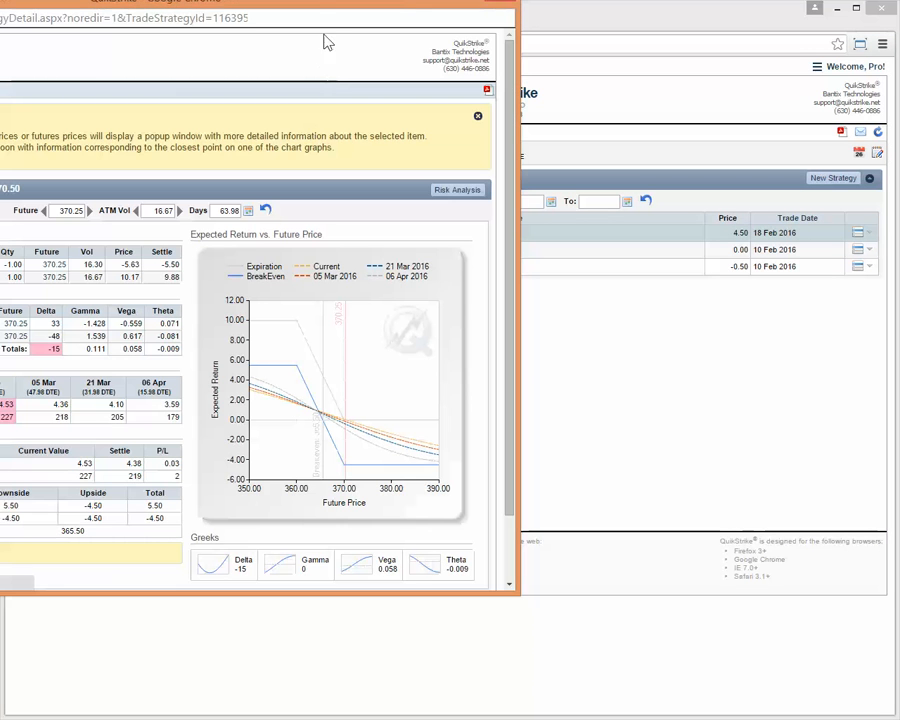
{"action": "left_click_drag", "start_coordinate": [330, 13], "coordinate": [618, 72]}
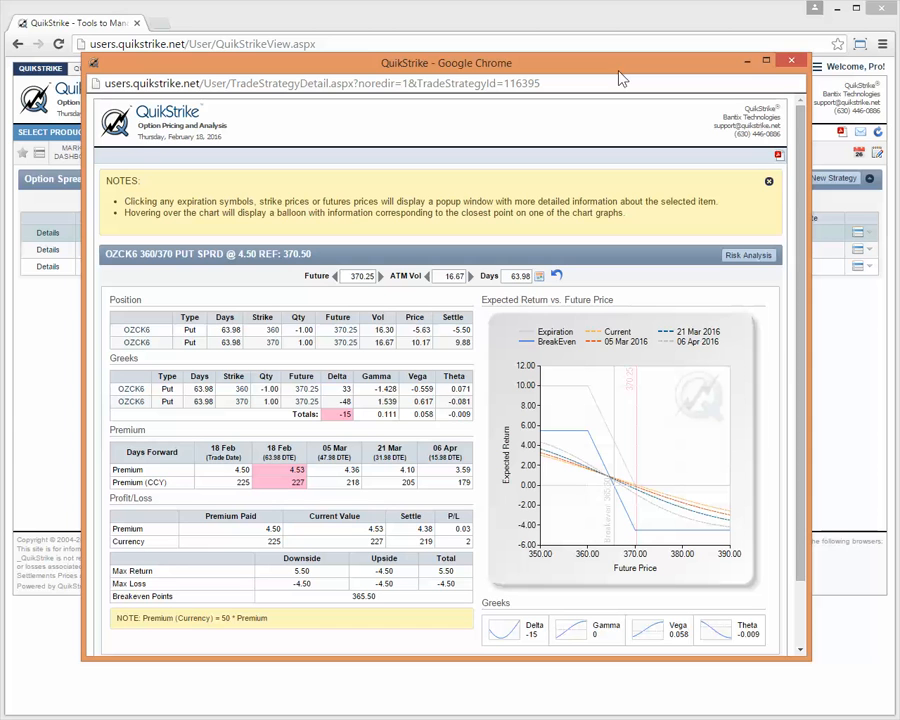
{"action": "left_click", "coordinate": [769, 184]}
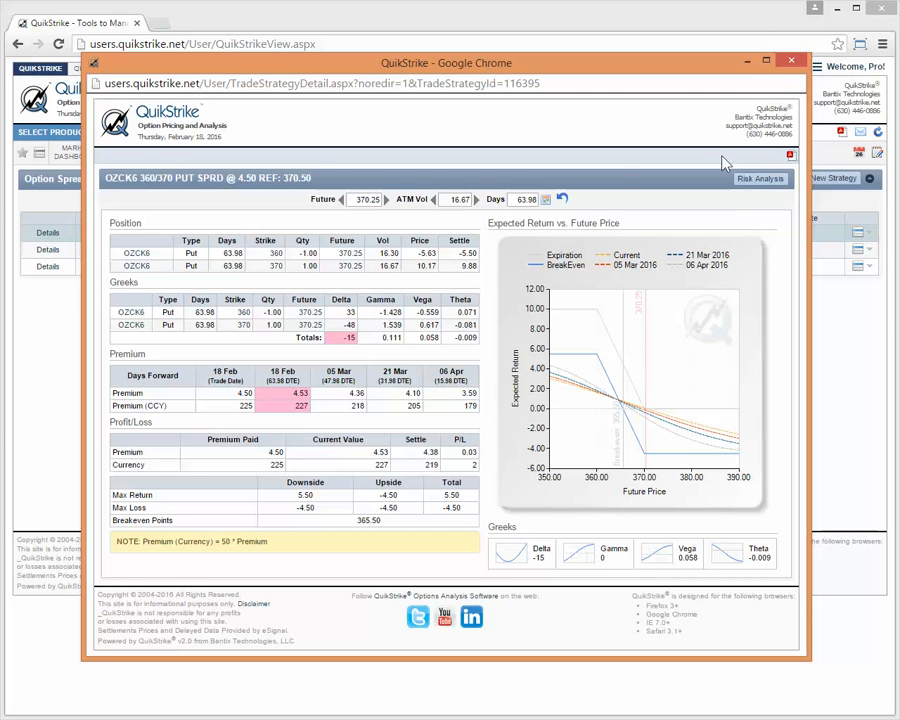
{"action": "left_click", "coordinate": [803, 64]}
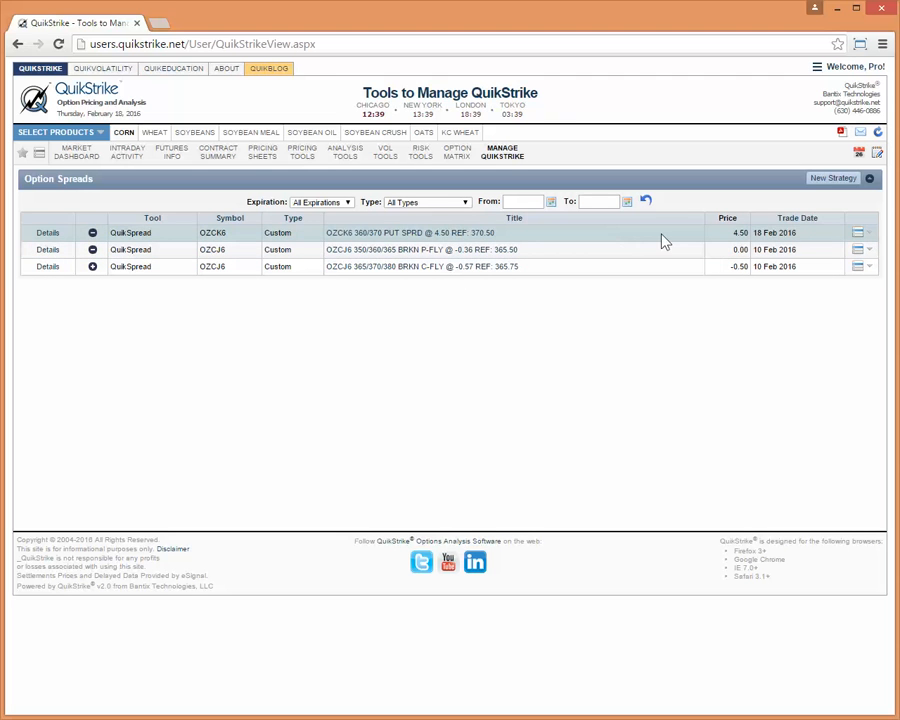
{"action": "left_click", "coordinate": [860, 234]}
{"action": "mouse_move", "coordinate": [857, 235]}
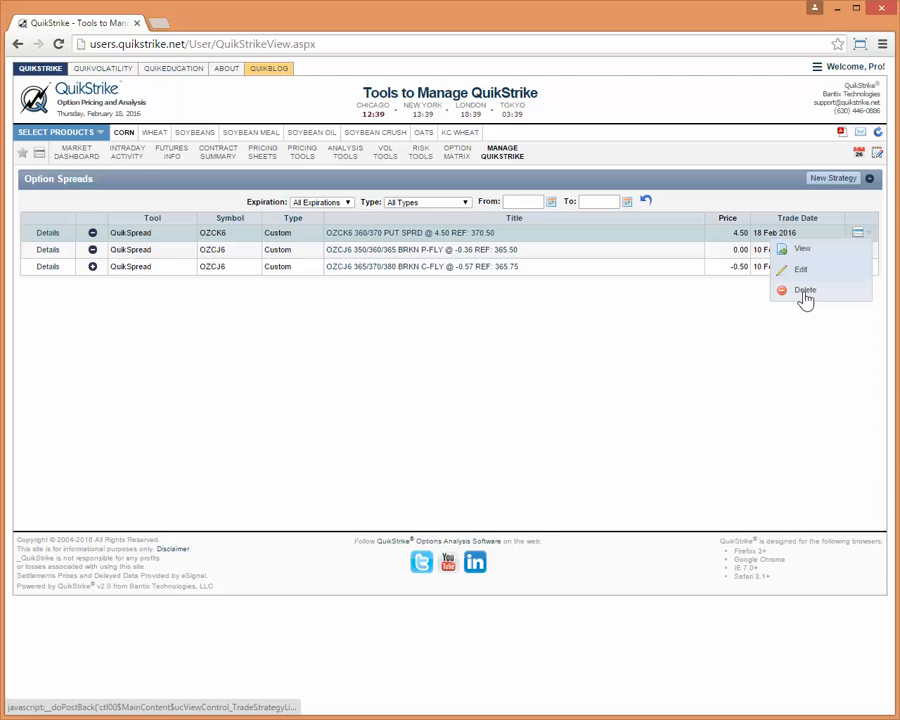
{"action": "left_click", "coordinate": [805, 295]}
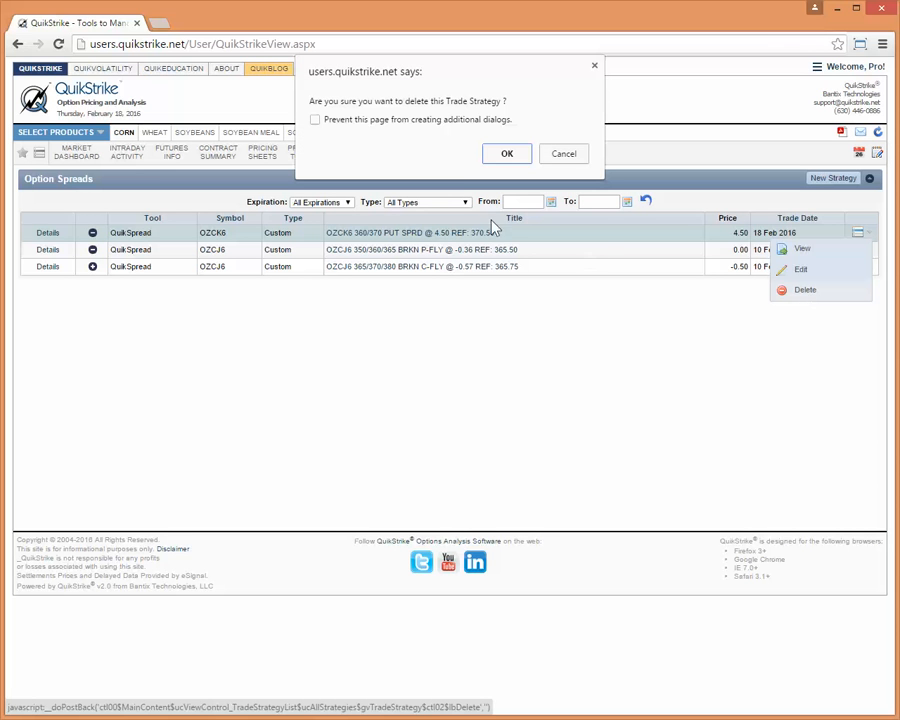
{"action": "left_click", "coordinate": [566, 157]}
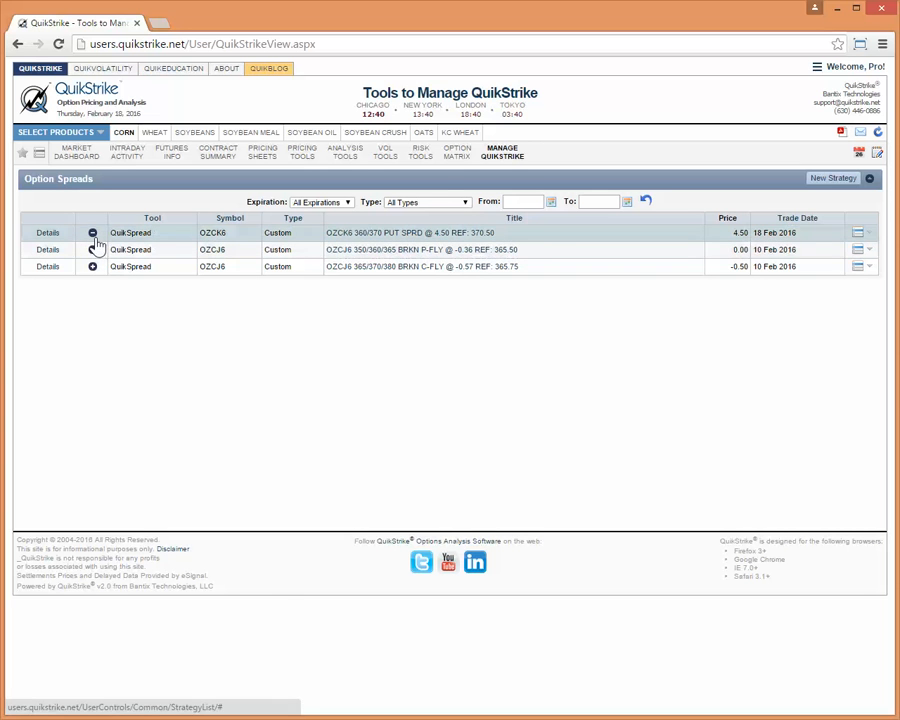
Step: Open the Watches list and view the details of the OZCJ6 350/360/365 broken put butterfly
{"action": "mouse_move", "coordinate": [506, 160]}
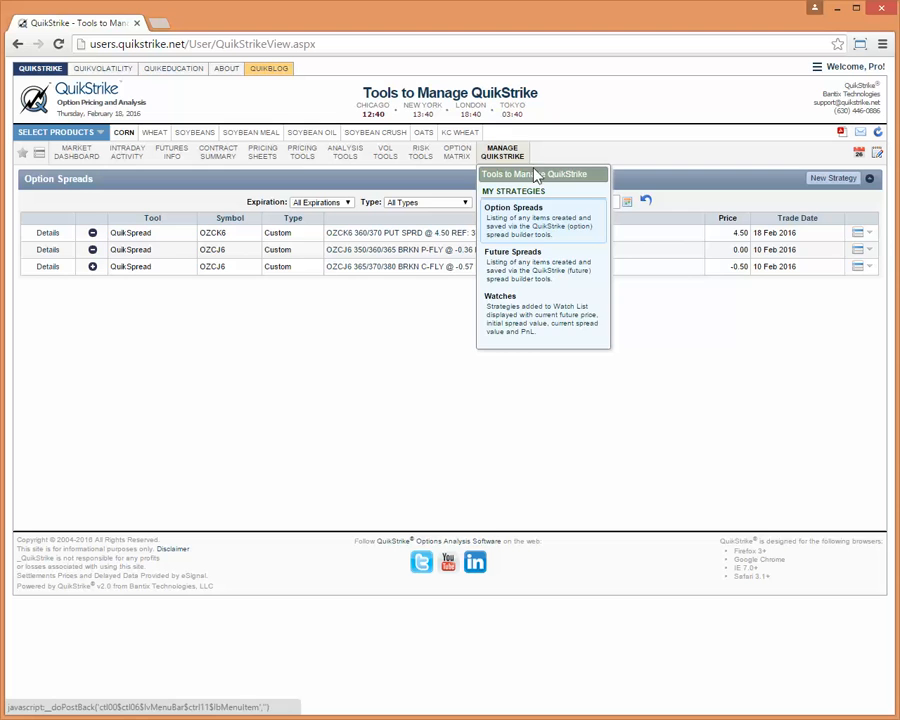
{"action": "left_click", "coordinate": [549, 318]}
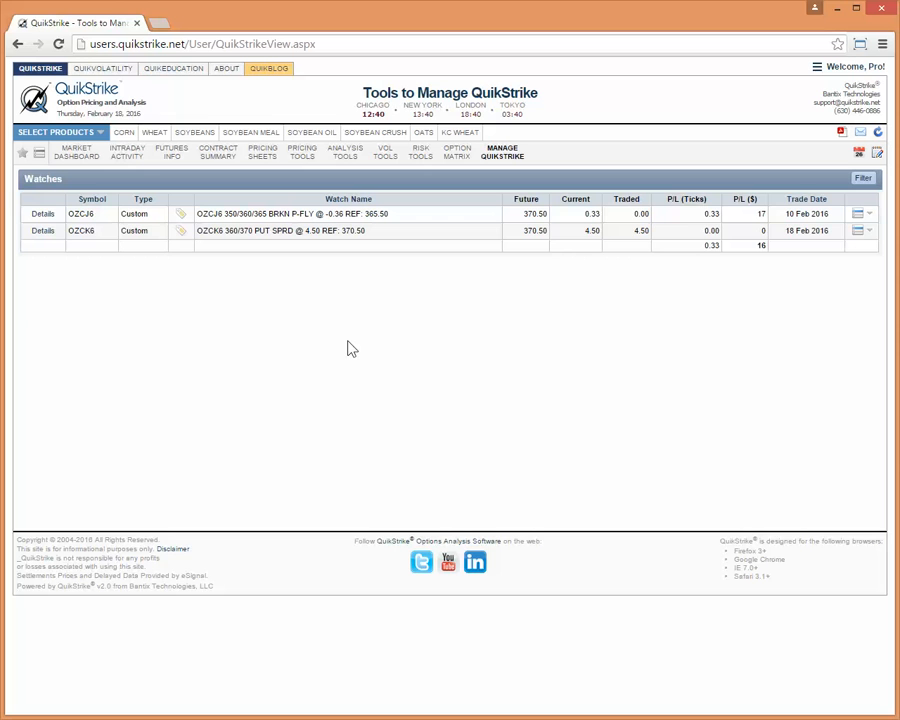
{"action": "left_click", "coordinate": [42, 215]}
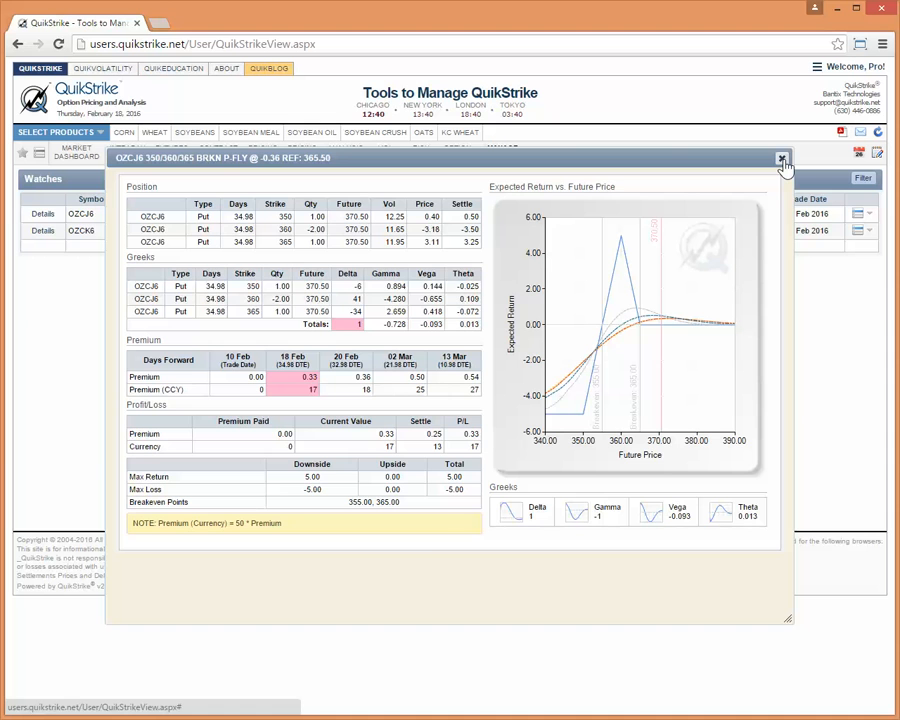
{"action": "left_click", "coordinate": [782, 160]}
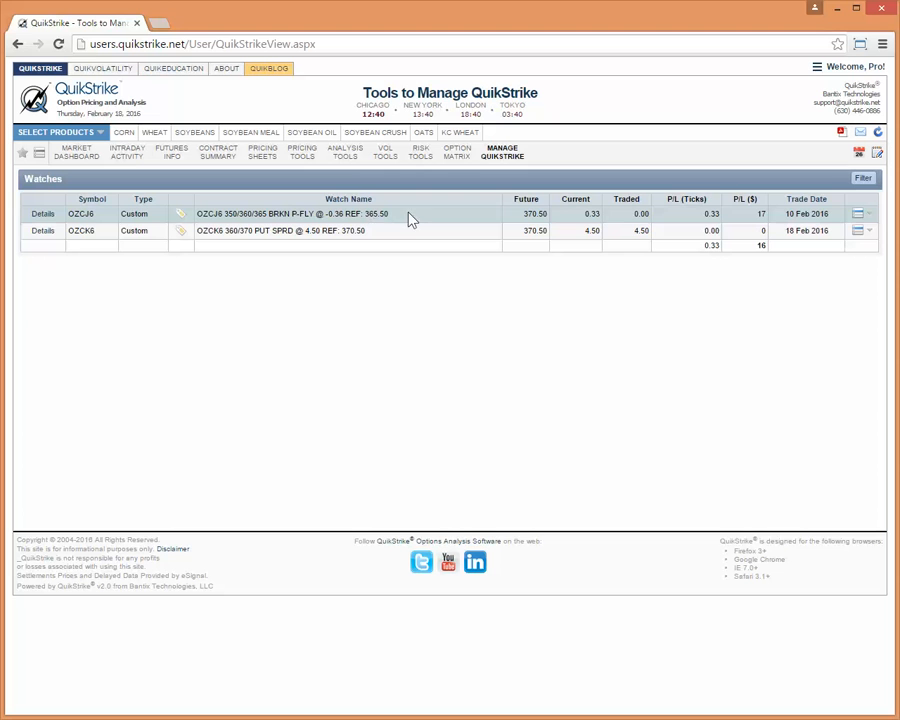
Step: Delete the watch on the OZCJ6 350/360/365 broken put butterfly
{"action": "left_click_drag", "start_coordinate": [410, 217], "coordinate": [227, 213]}
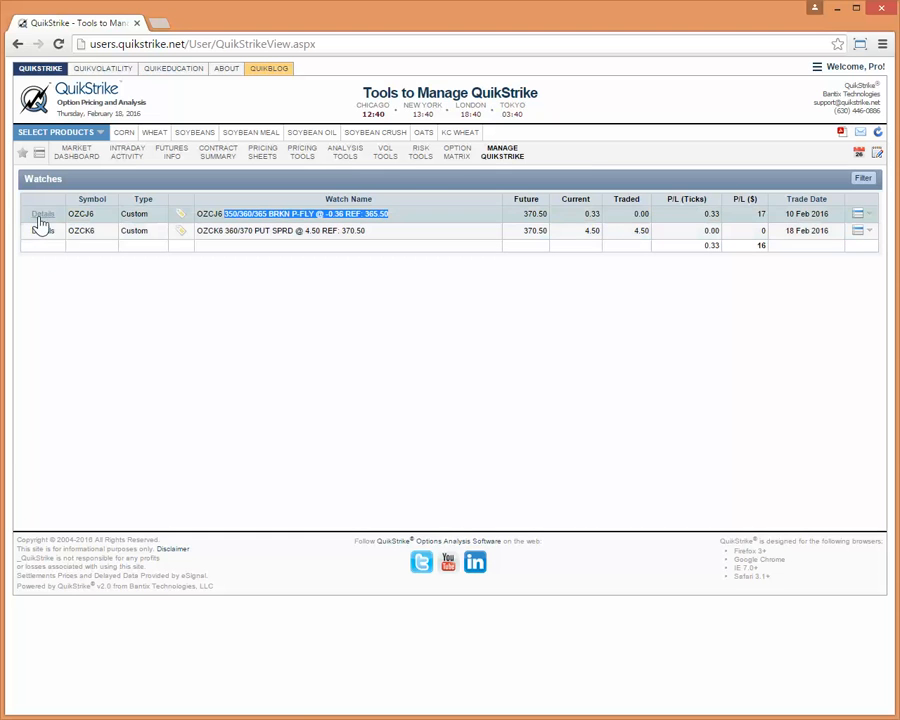
{"action": "left_click", "coordinate": [161, 301]}
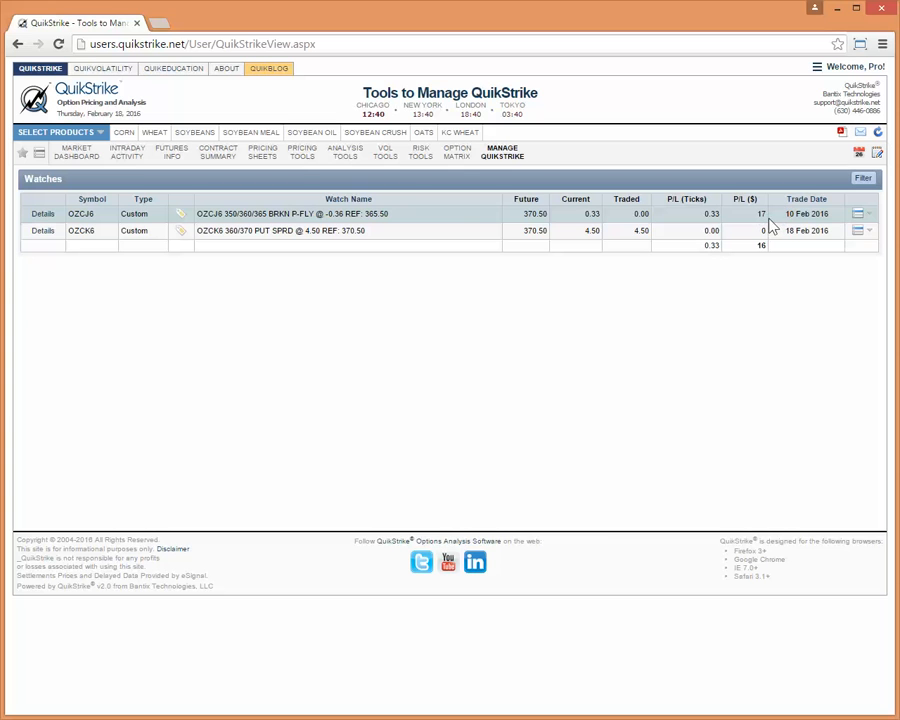
{"action": "left_click", "coordinate": [862, 218]}
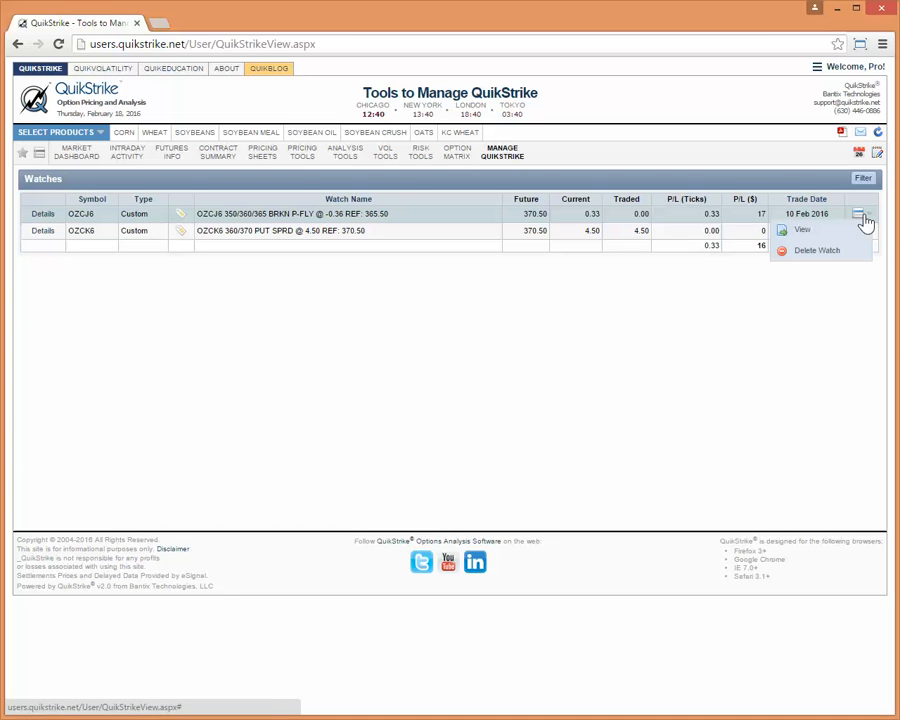
{"action": "left_click", "coordinate": [816, 251]}
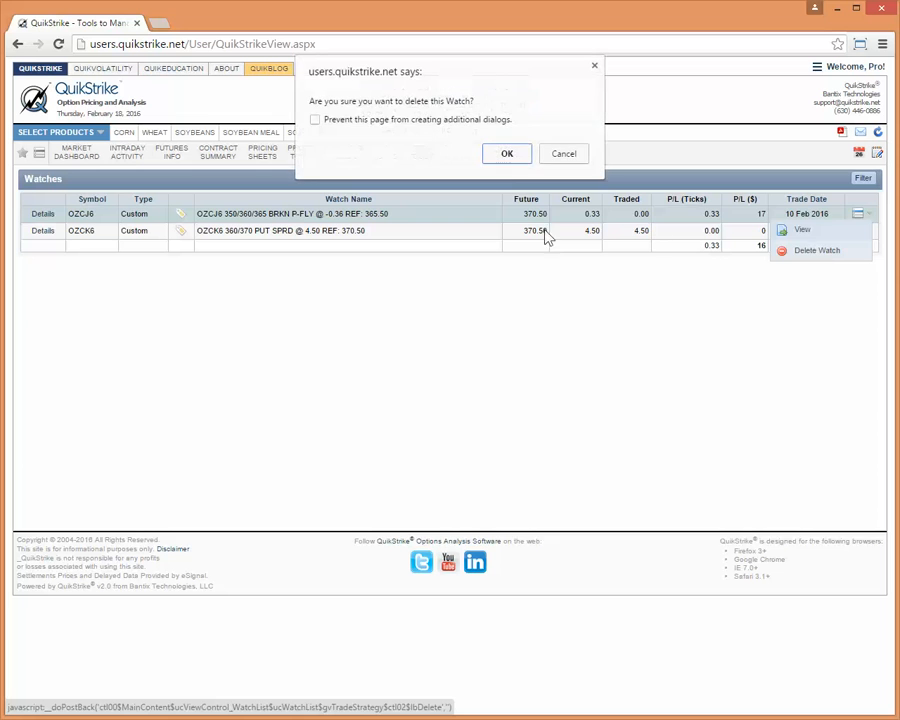
{"action": "left_click", "coordinate": [508, 152]}
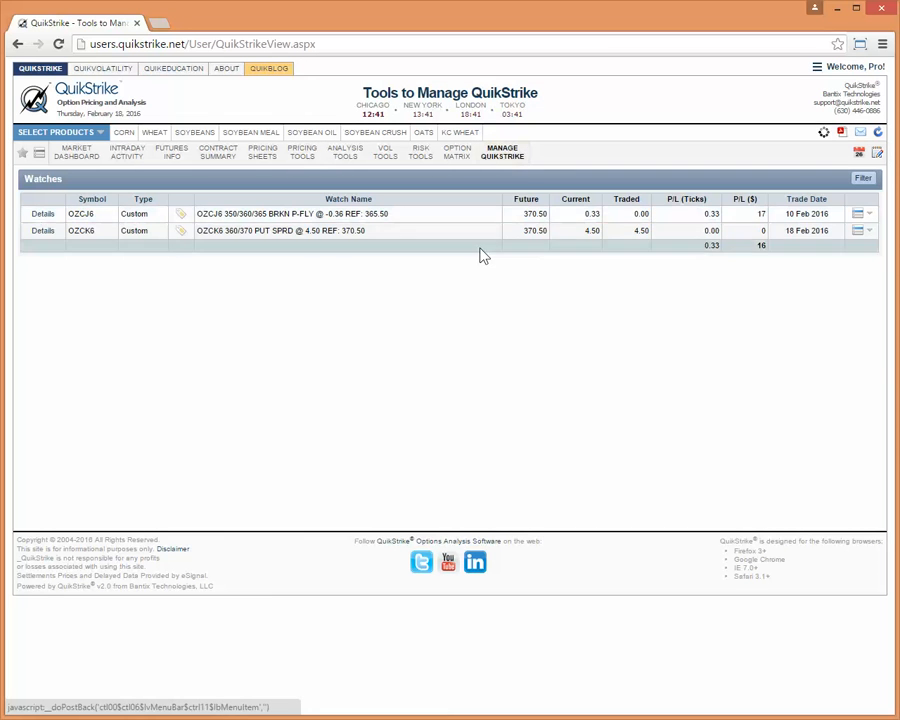
Step: From the Option Spreads list, add watches for both OZCJ6 broken butterflies, keeping the spread titles as the watch names
{"action": "mouse_move", "coordinate": [503, 150]}
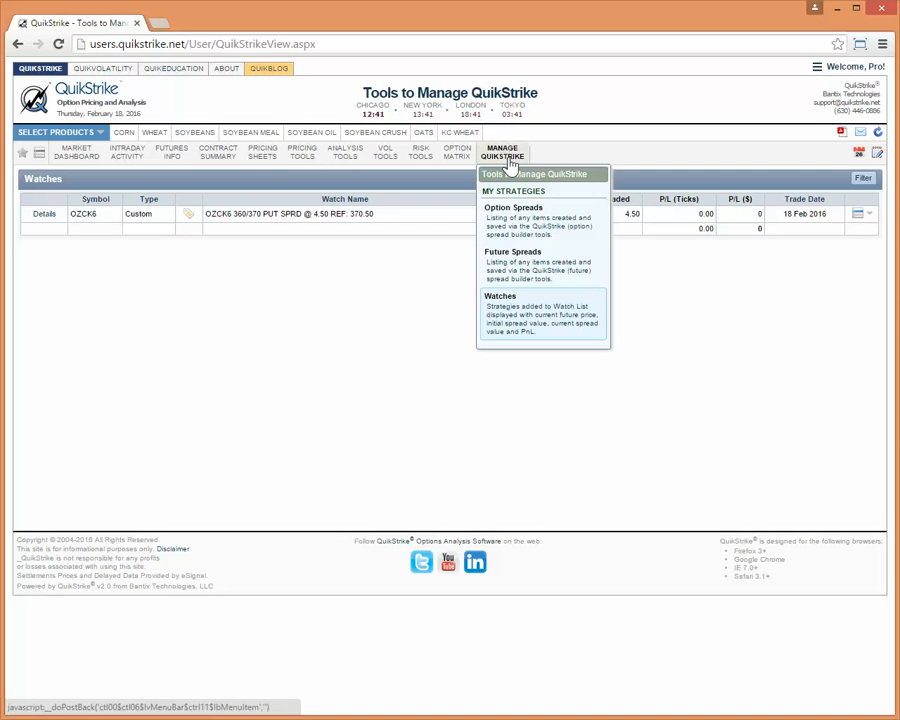
{"action": "left_click", "coordinate": [512, 266]}
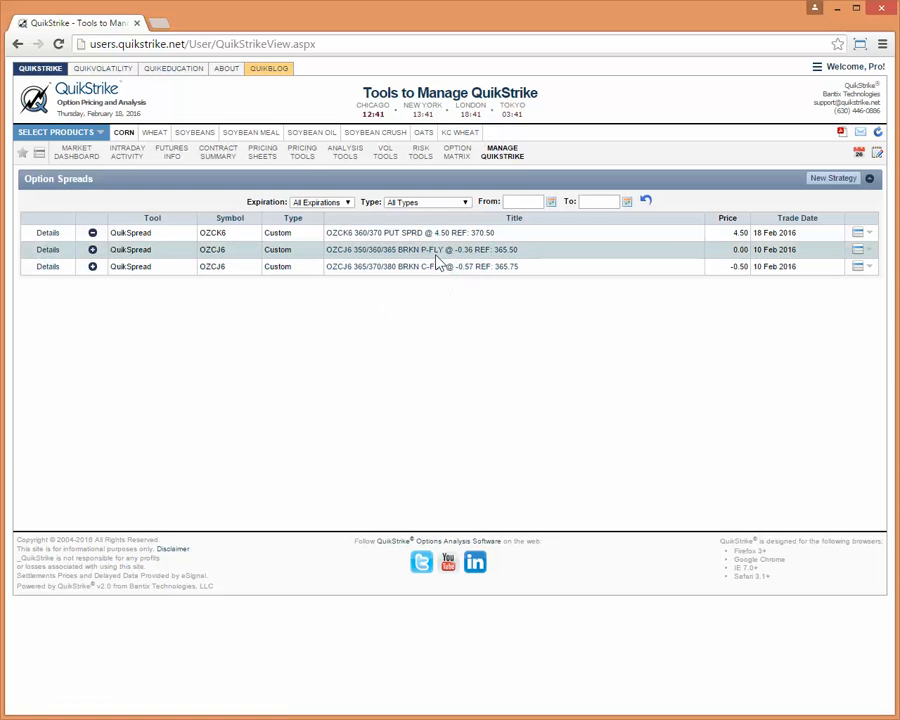
{"action": "left_click", "coordinate": [93, 252]}
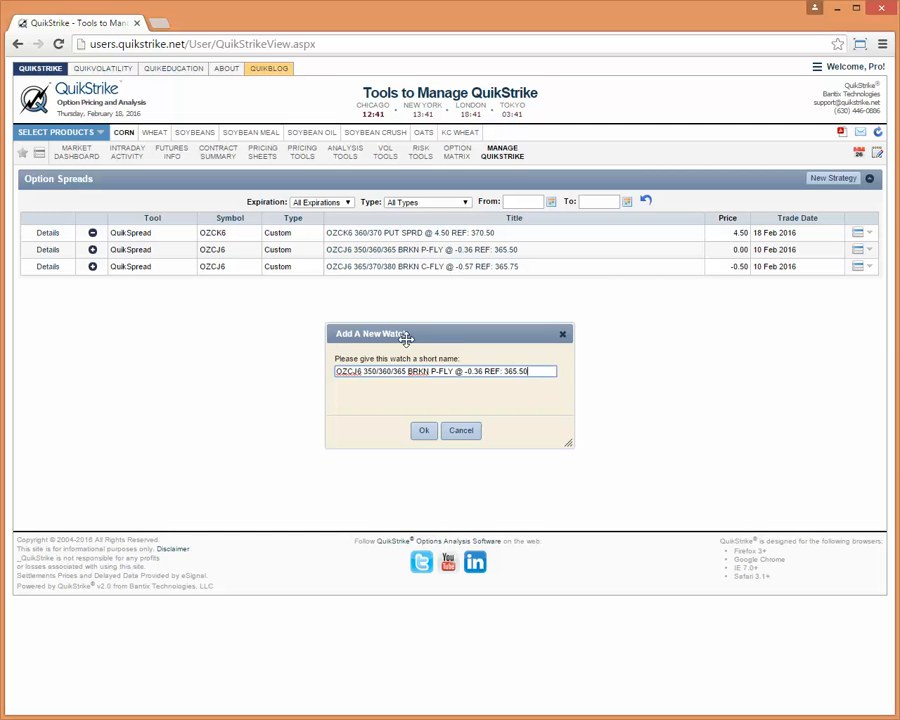
{"action": "left_click", "coordinate": [424, 434]}
{"action": "left_click", "coordinate": [447, 433]}
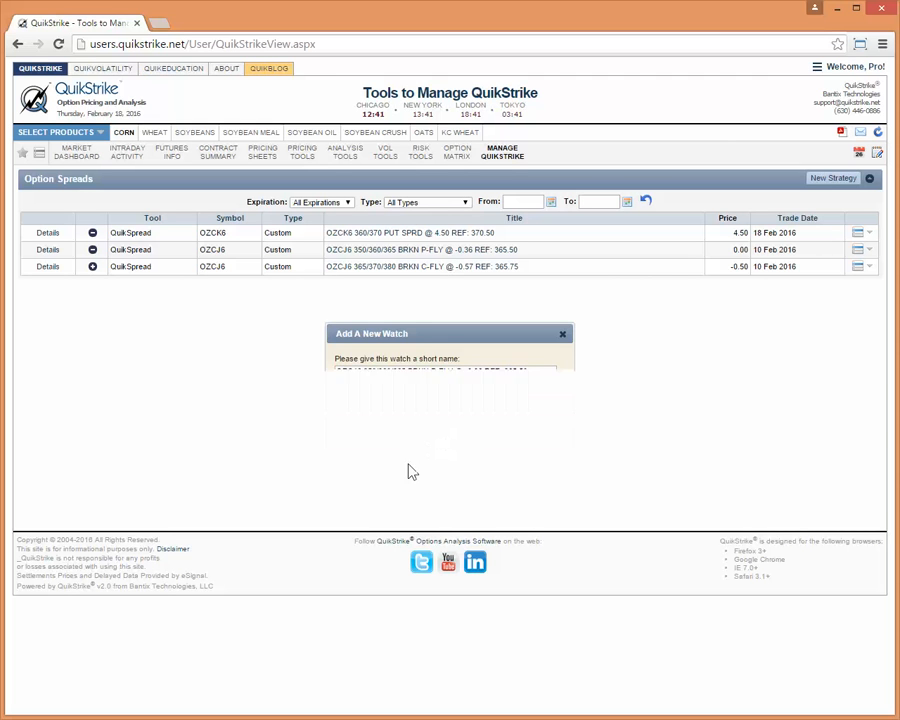
{"action": "left_click", "coordinate": [92, 267]}
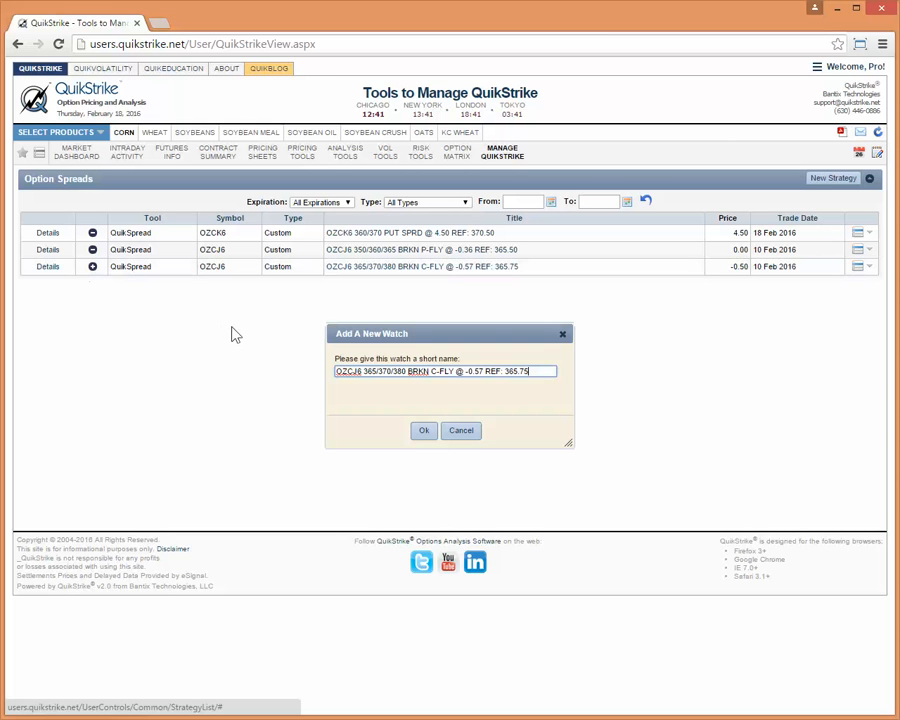
{"action": "left_click", "coordinate": [423, 431]}
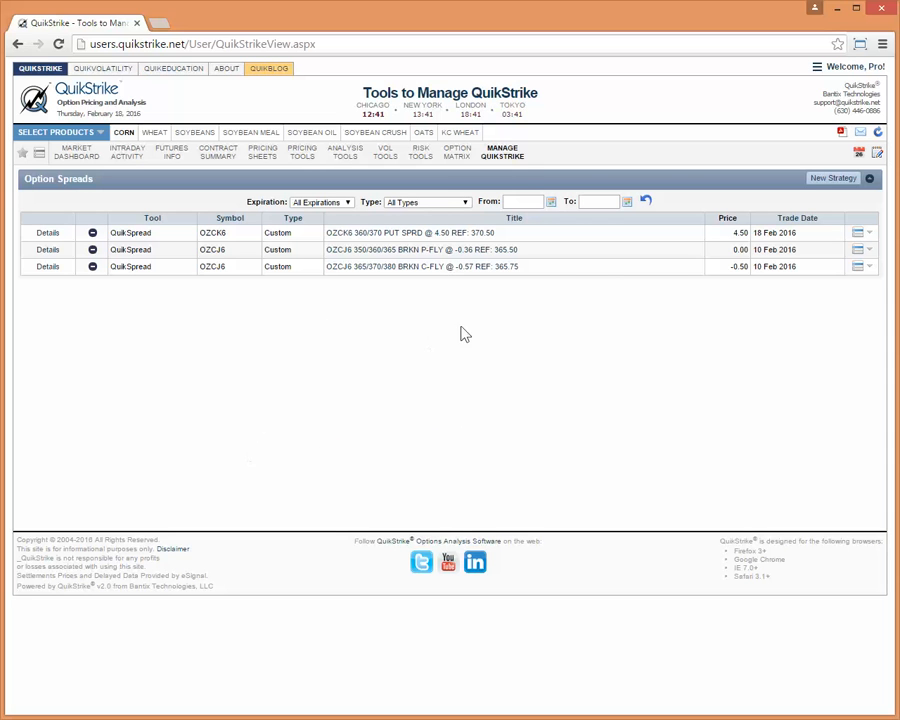
Step: Open the Watches list and create a new watch tag named FLYS
{"action": "mouse_move", "coordinate": [516, 172]}
{"action": "left_click", "coordinate": [524, 314]}
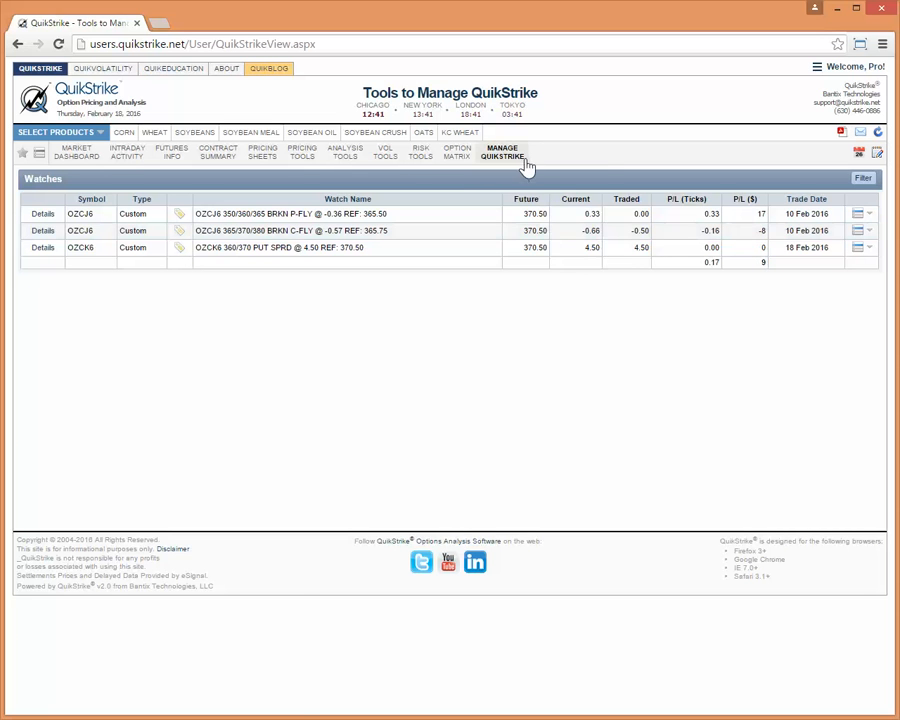
{"action": "mouse_move", "coordinate": [526, 164]}
{"action": "left_click", "coordinate": [182, 218]}
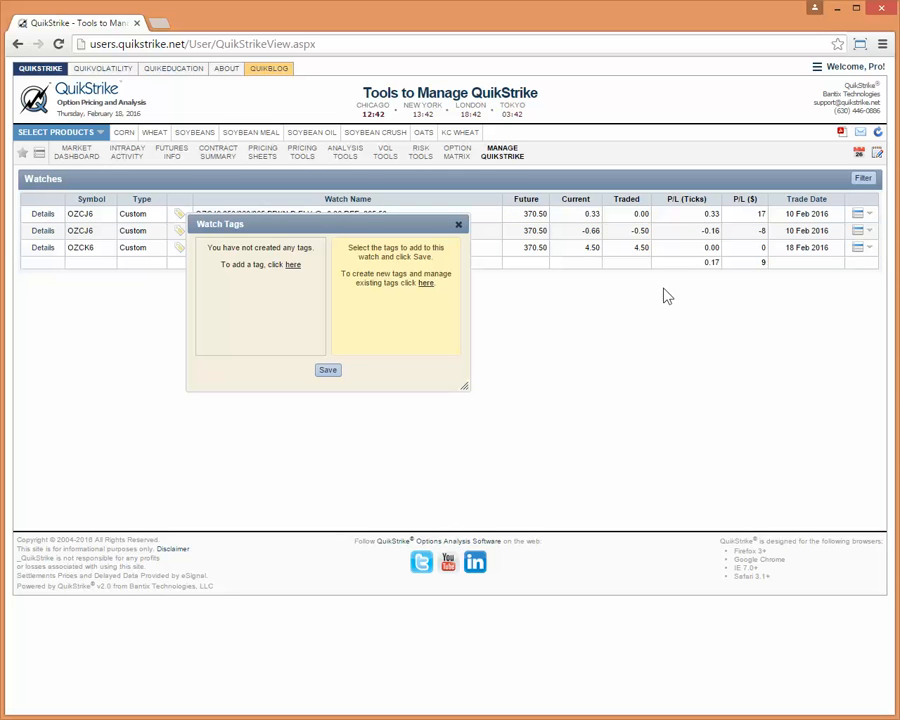
{"action": "left_click", "coordinate": [293, 270]}
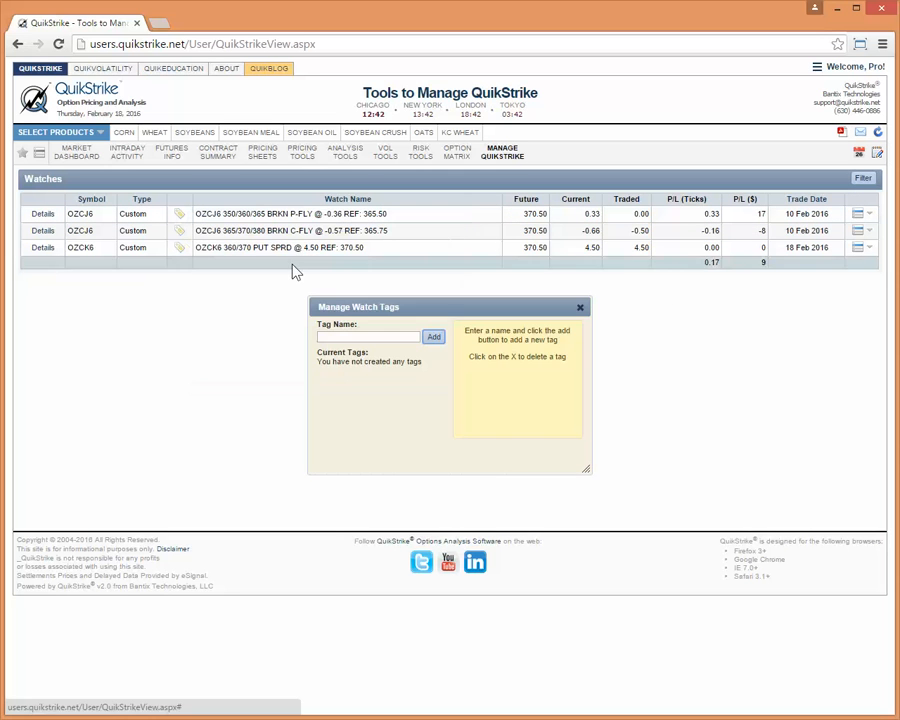
{"action": "left_click", "coordinate": [322, 336]}
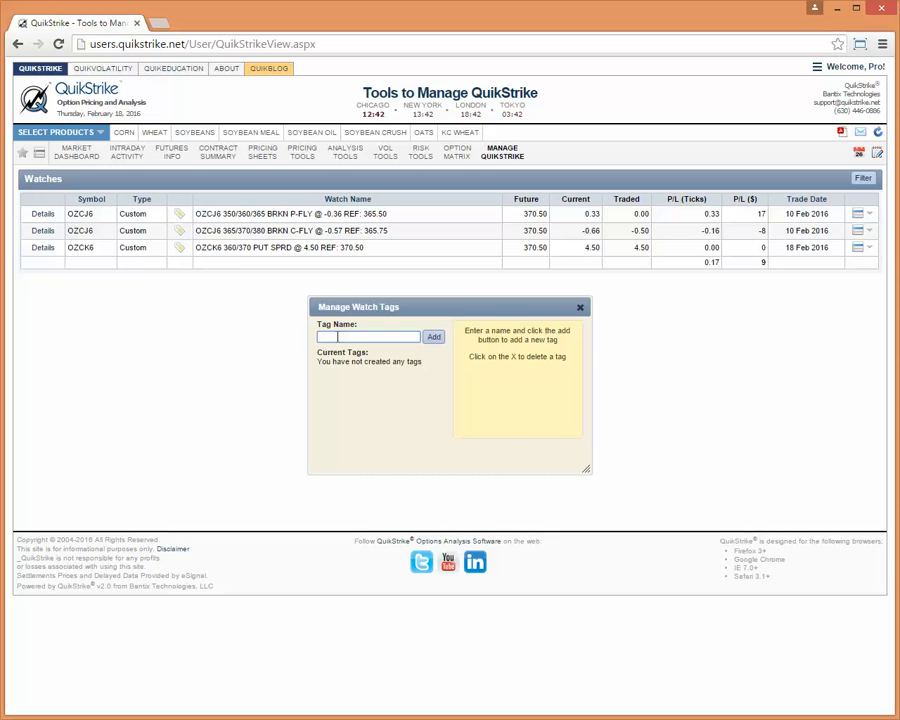
{"action": "type", "text": "FLIES"}
{"action": "key", "text": "BackSpace"}
{"action": "key", "text": "BackSpace"}
{"action": "key", "text": "BackSpace"}
{"action": "type", "text": "YS"}
{"action": "left_click", "coordinate": [433, 340]}
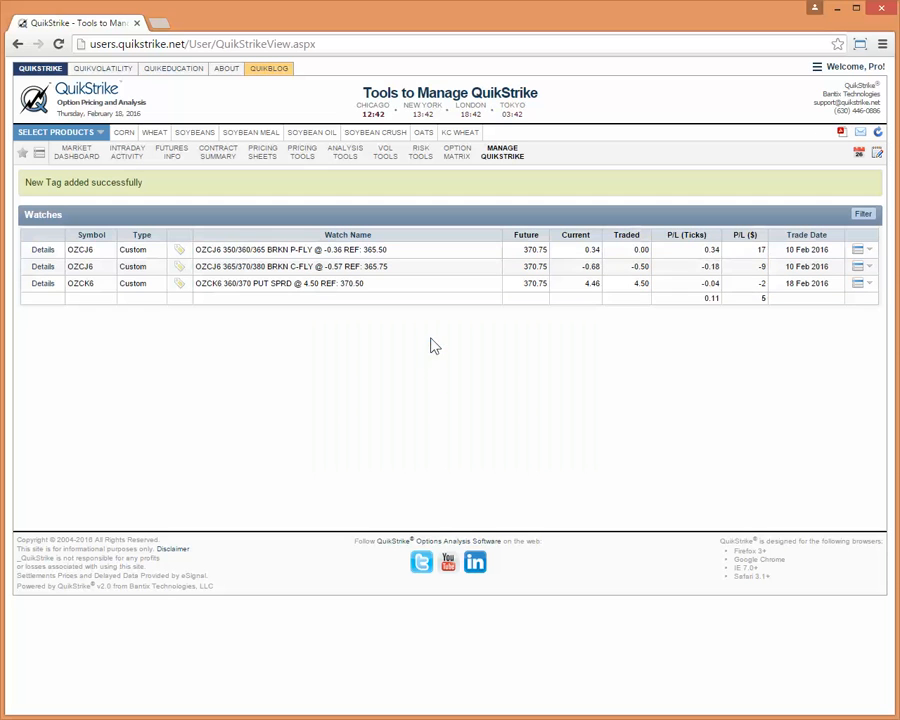
Step: Assign the FLYS tag to both OZCJ6 broken butterfly watches and save each assignment
{"action": "left_click", "coordinate": [178, 253]}
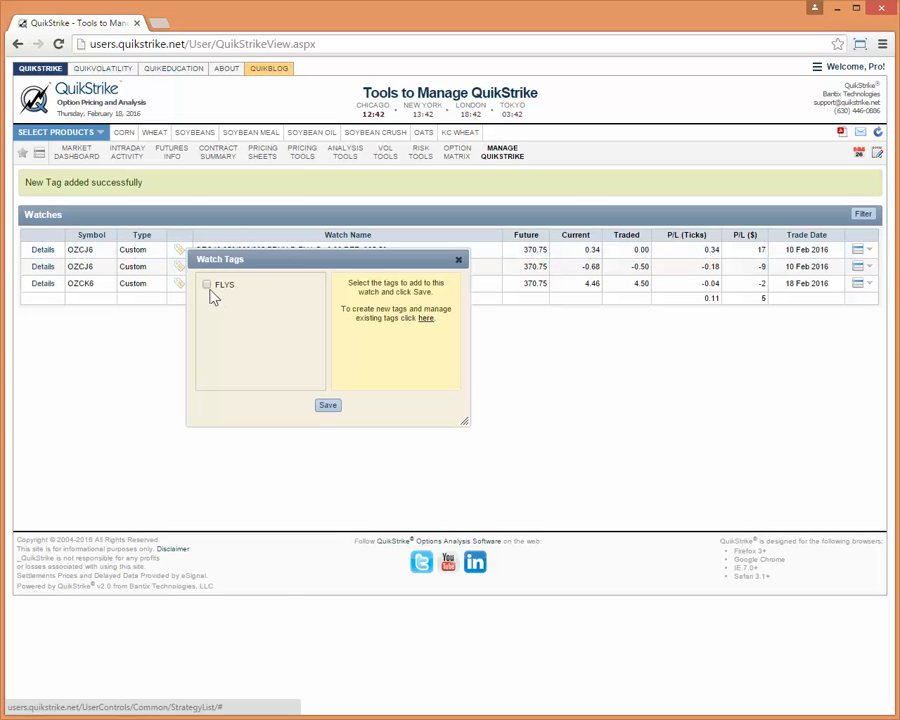
{"action": "left_click", "coordinate": [206, 284]}
{"action": "left_click", "coordinate": [327, 408]}
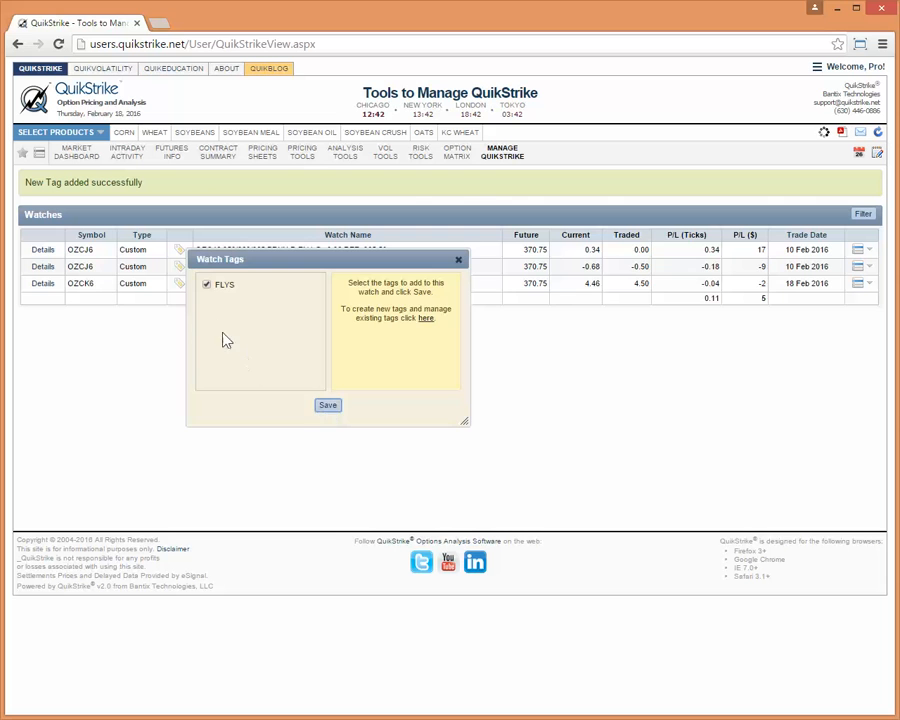
{"action": "left_click", "coordinate": [180, 270]}
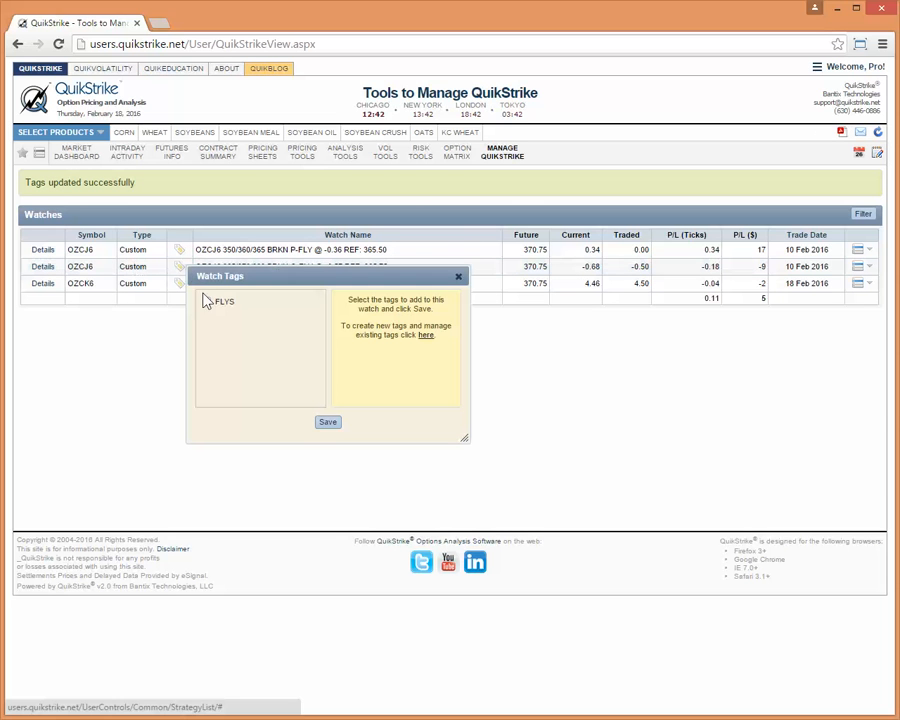
{"action": "left_click", "coordinate": [206, 301]}
{"action": "left_click", "coordinate": [324, 424]}
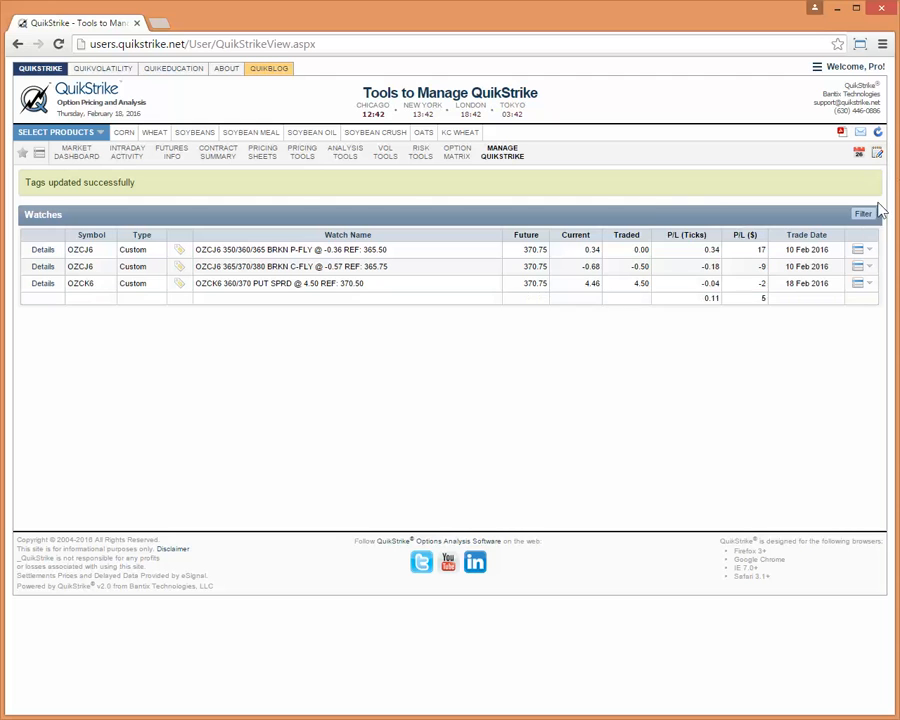
Step: Filter the watches to include only those tagged FLYS
{"action": "left_click", "coordinate": [863, 214]}
{"action": "left_click", "coordinate": [670, 247]}
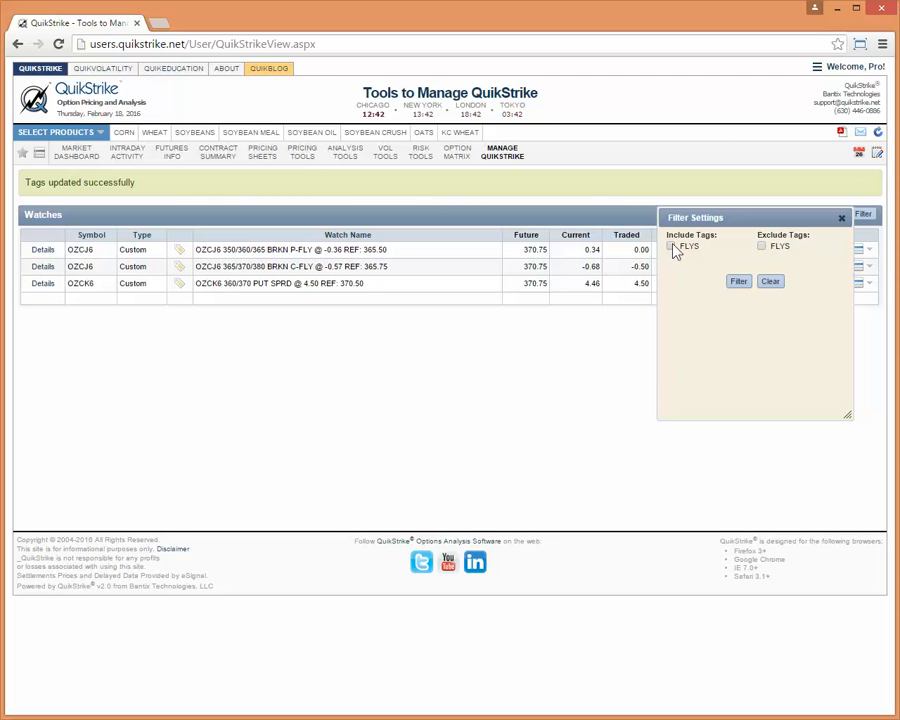
{"action": "left_click", "coordinate": [738, 282]}
Step: Switch the watch filter to exclude the FLYS tag instead of including it, and clear the filter
{"action": "left_click", "coordinate": [863, 178]}
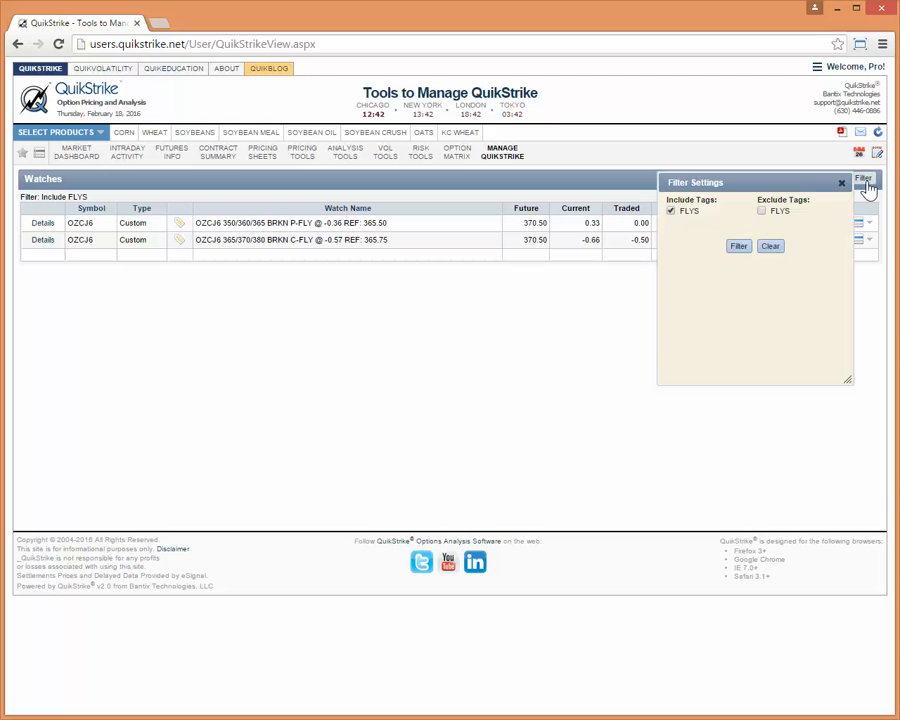
{"action": "left_click", "coordinate": [761, 211]}
{"action": "left_click", "coordinate": [676, 214]}
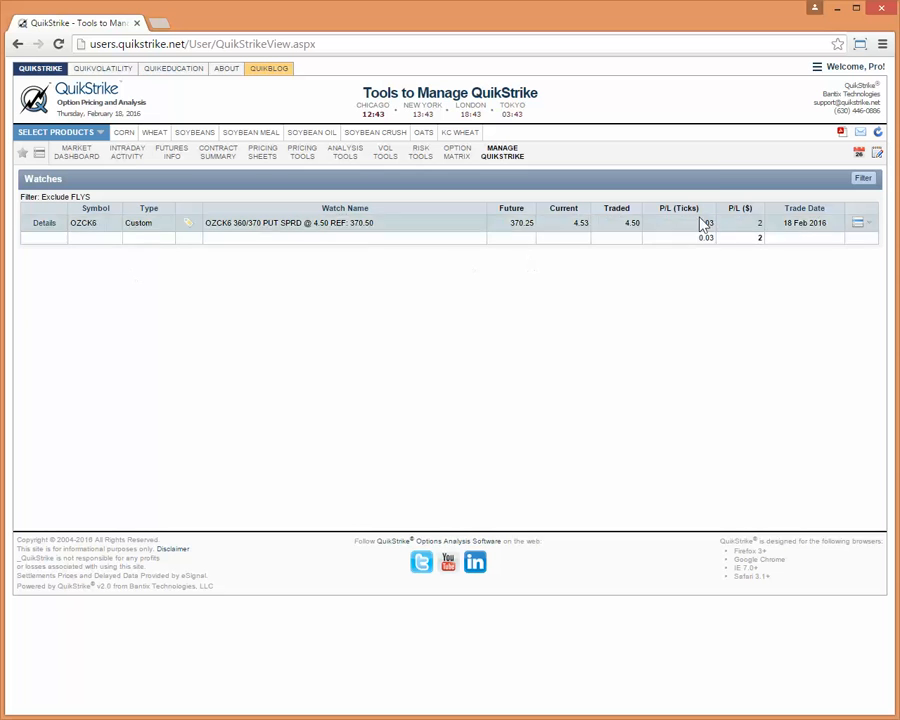
{"action": "left_click", "coordinate": [863, 178]}
{"action": "left_click", "coordinate": [769, 248]}
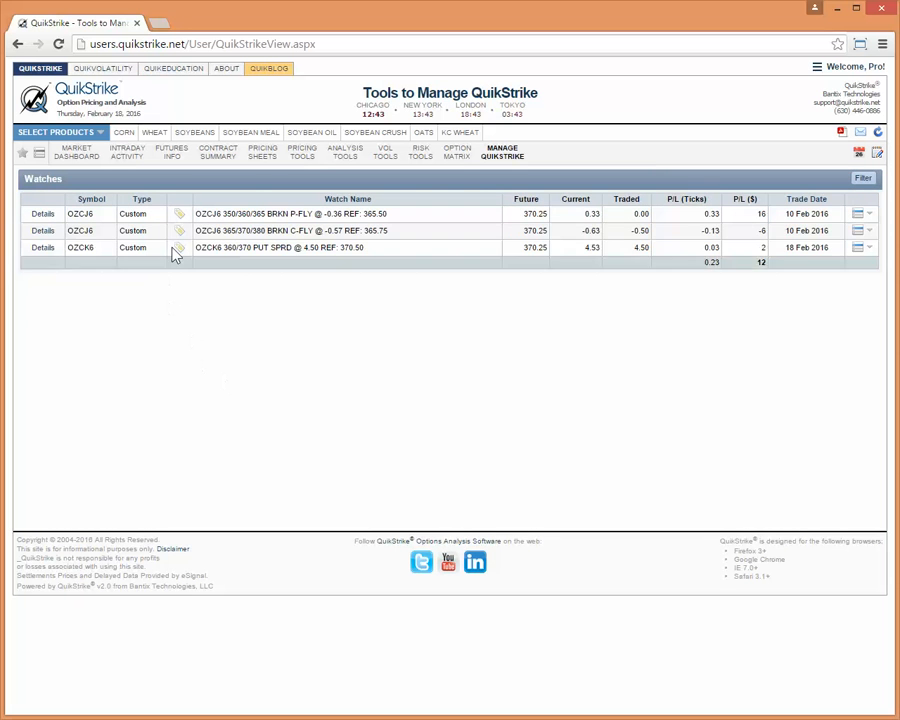
Step: Create a second watch tag named SPREADS
{"action": "left_click", "coordinate": [176, 250]}
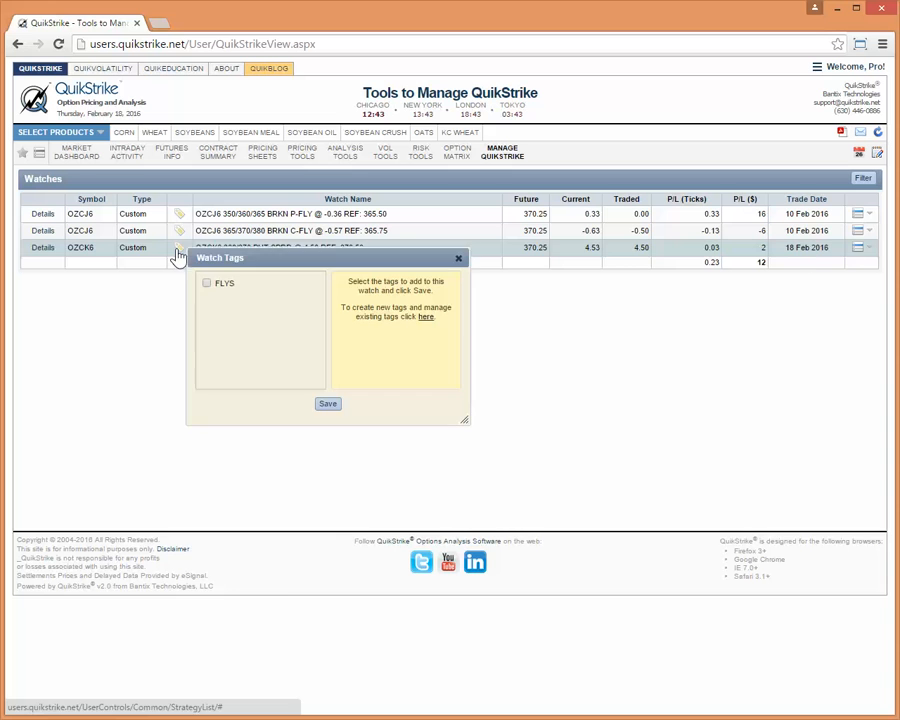
{"action": "left_click", "coordinate": [428, 320]}
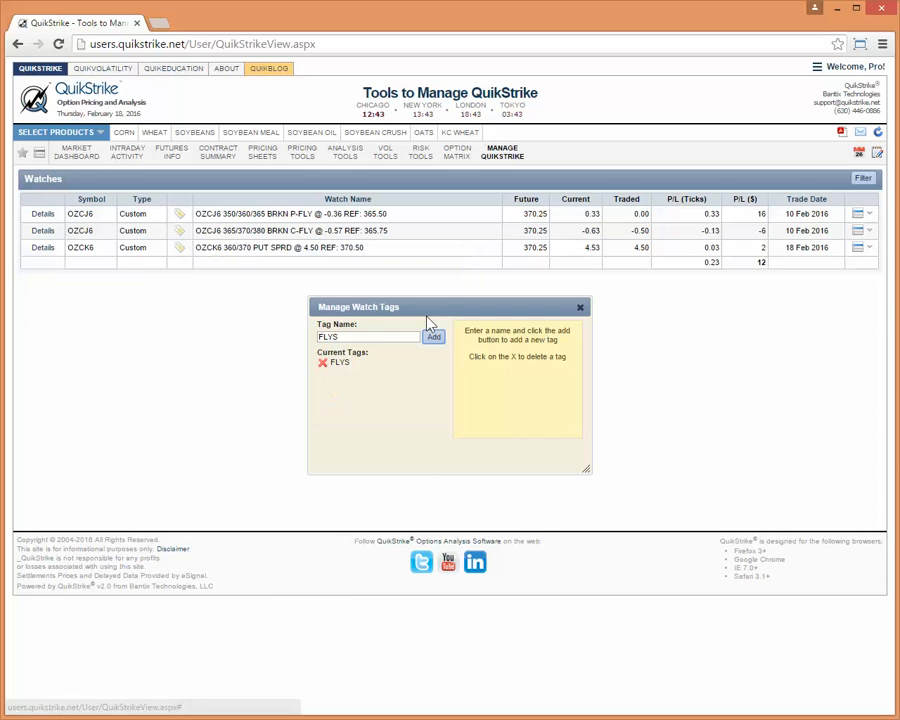
{"action": "left_click_drag", "start_coordinate": [375, 337], "coordinate": [287, 345]}
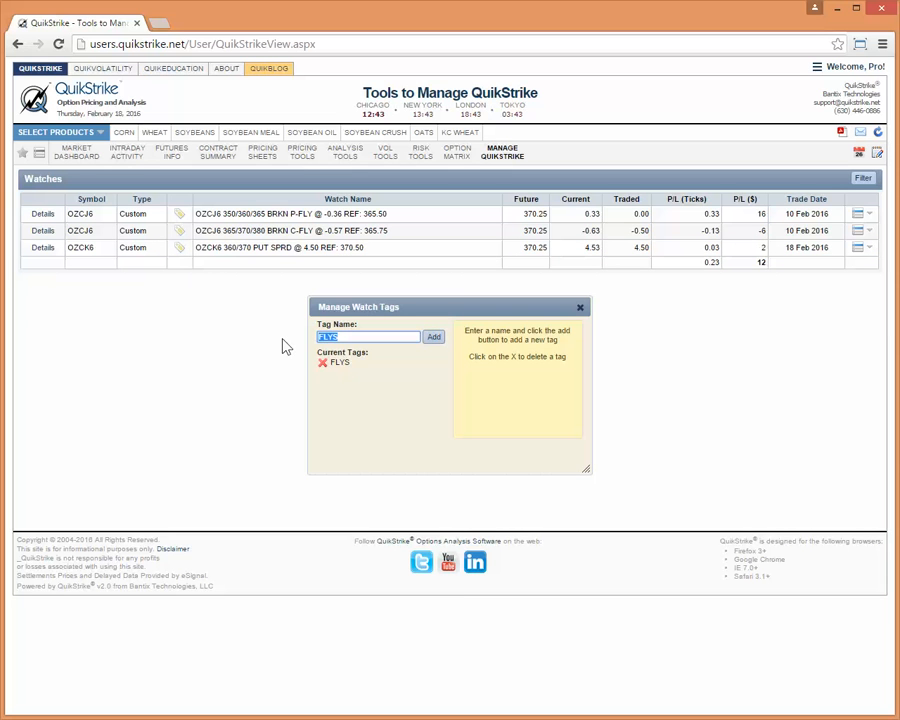
{"action": "type", "text": "SPREADS"}
{"action": "left_click", "coordinate": [434, 338]}
Step: Assign the SPREADS tag to the OZCK6 put spread watch and also to the OZCJ6 365/370/380 broken call butterfly watch
{"action": "left_click", "coordinate": [180, 284]}
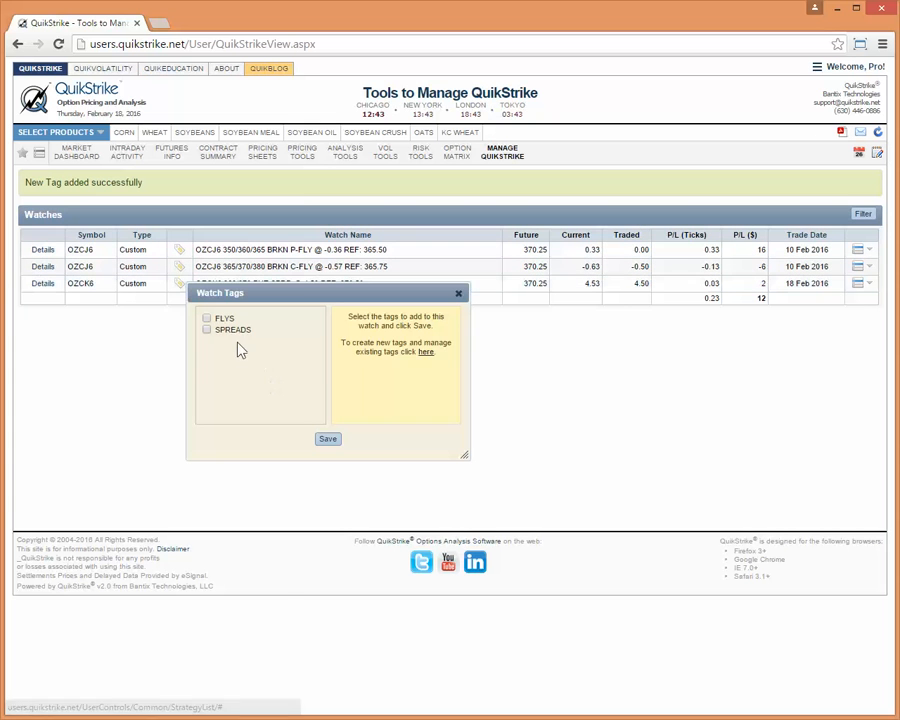
{"action": "left_click", "coordinate": [206, 330]}
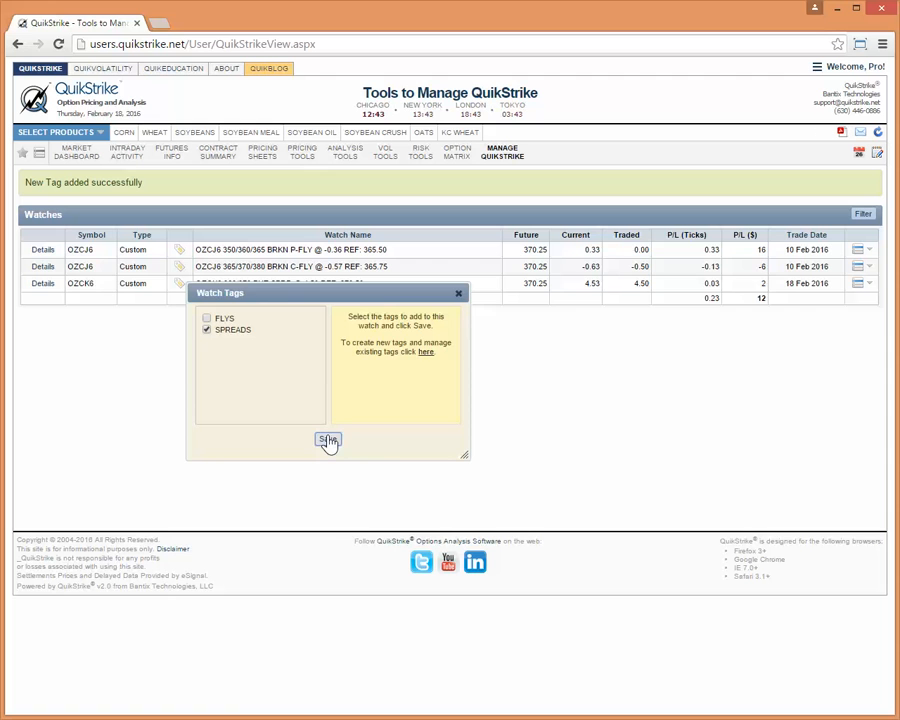
{"action": "left_click", "coordinate": [329, 441]}
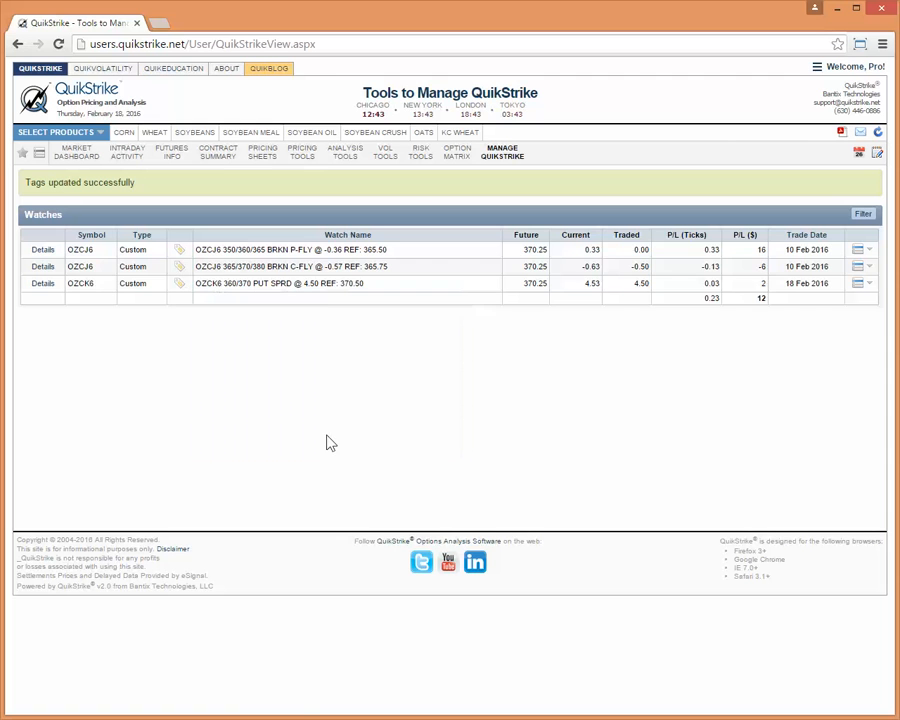
{"action": "left_click", "coordinate": [180, 267]}
{"action": "left_click", "coordinate": [207, 312]}
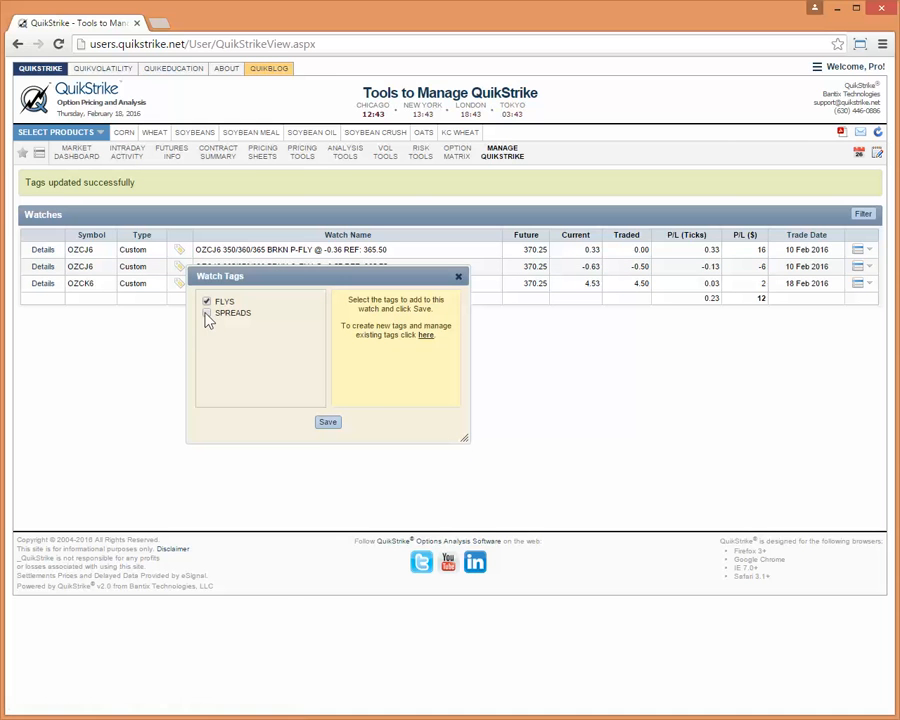
{"action": "left_click", "coordinate": [330, 422]}
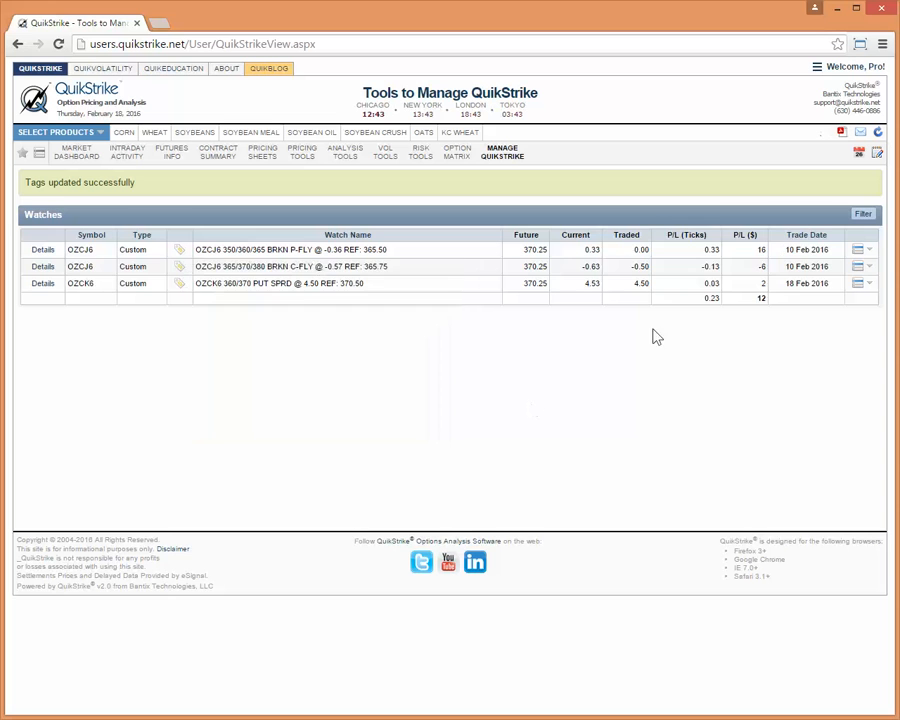
Step: Filter the watches to include only those tagged SPREADS
{"action": "left_click", "coordinate": [863, 214]}
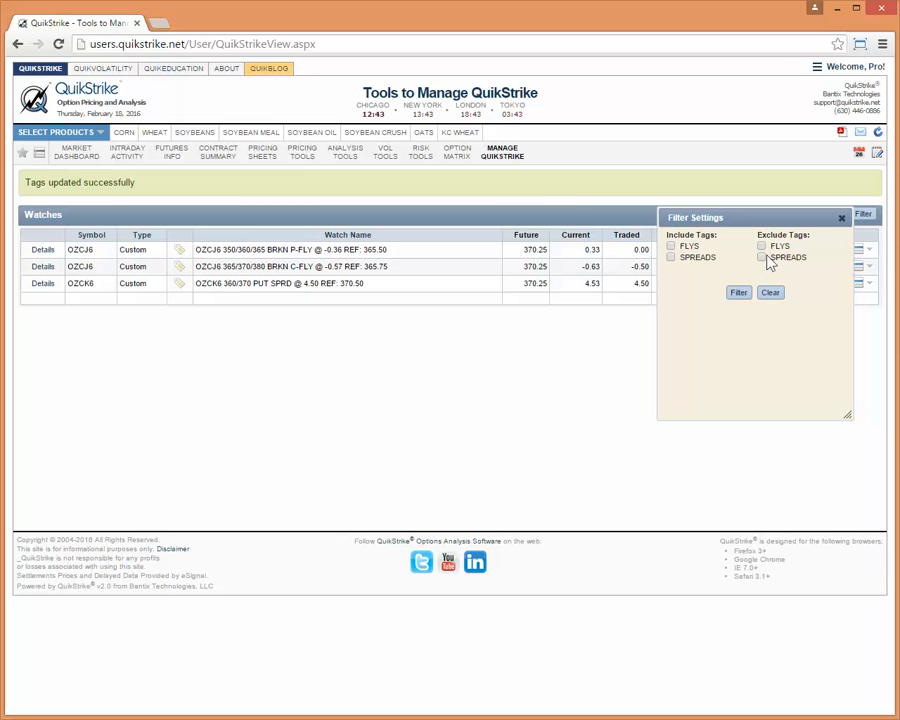
{"action": "left_click", "coordinate": [671, 257]}
{"action": "left_click", "coordinate": [741, 293]}
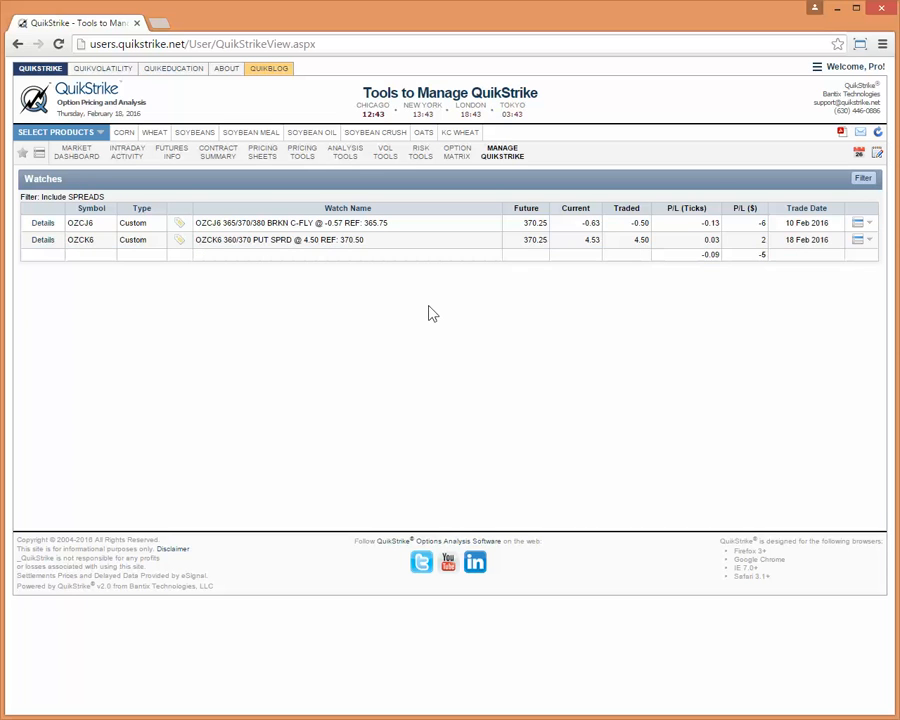
Step: Clear the SPREADS watch filter and open the list of saved future spreads
{"action": "left_click", "coordinate": [862, 182]}
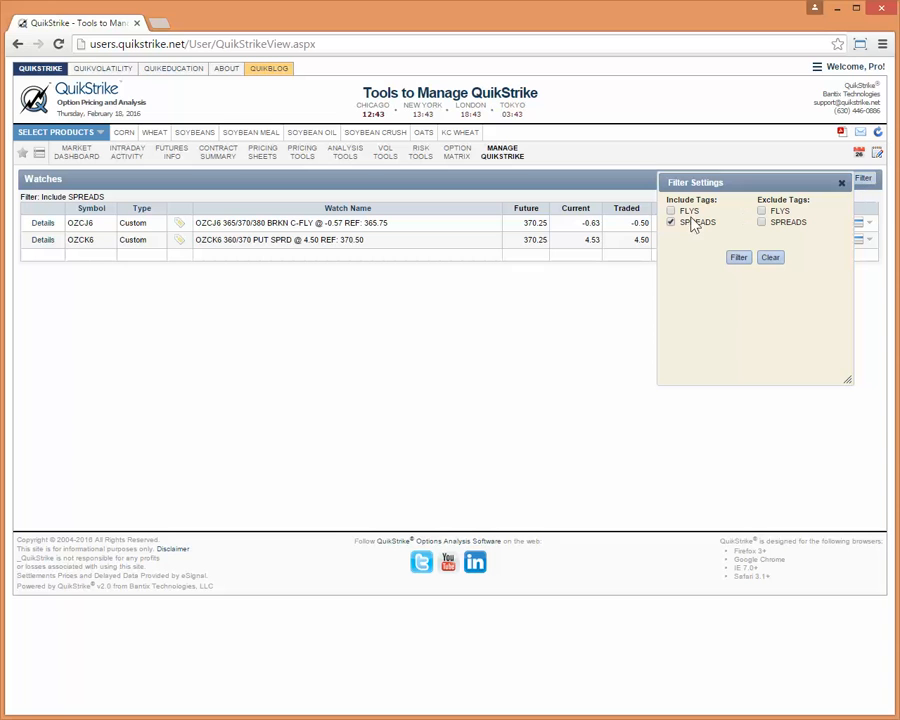
{"action": "left_click", "coordinate": [768, 258]}
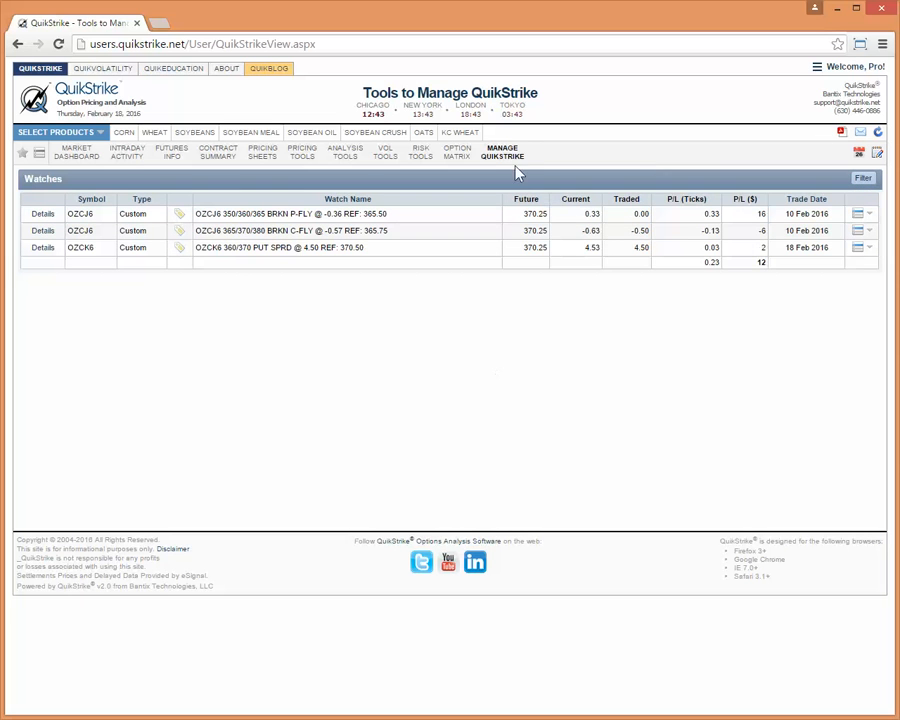
{"action": "mouse_move", "coordinate": [500, 157]}
{"action": "left_click", "coordinate": [527, 268]}
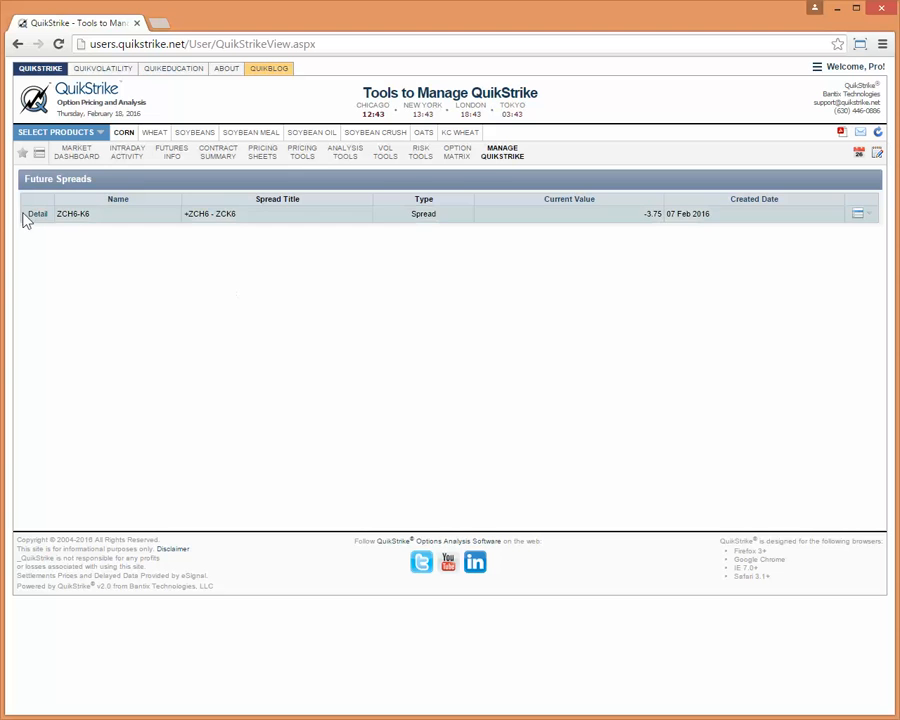
Step: Review the detail charts and spread summary of the saved ZCH6-K6 future spread, and check its available actions
{"action": "mouse_move", "coordinate": [488, 164]}
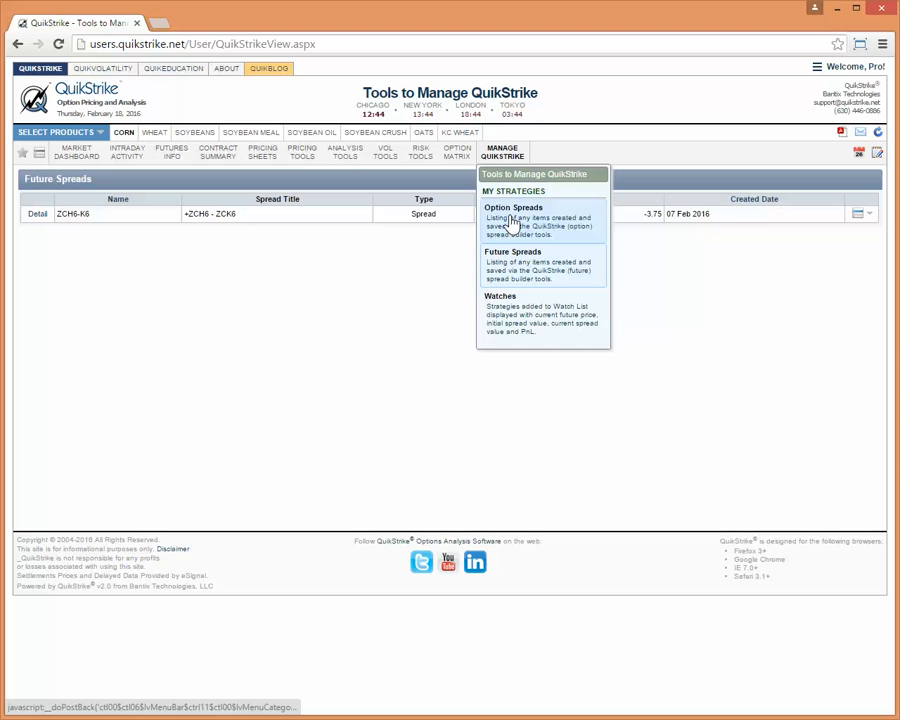
{"action": "left_click", "coordinate": [41, 220]}
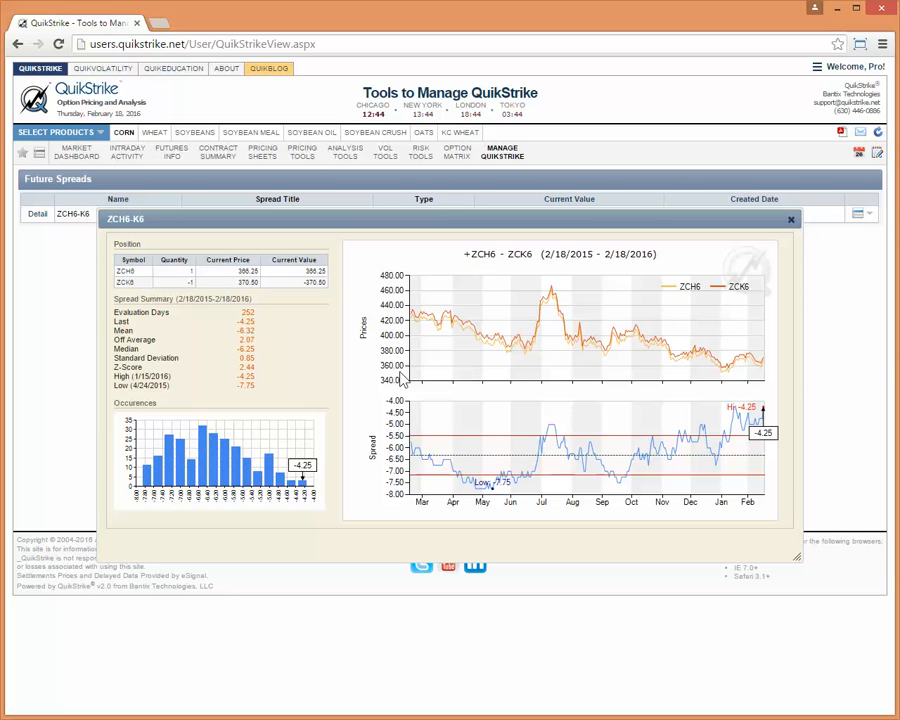
{"action": "left_click", "coordinate": [792, 222]}
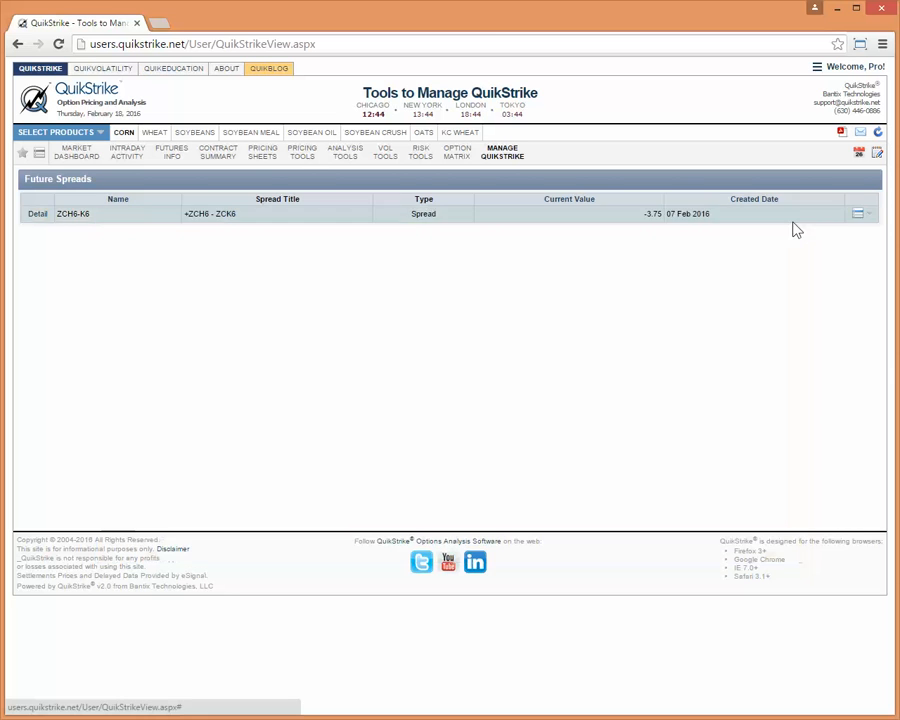
{"action": "left_click", "coordinate": [858, 214]}
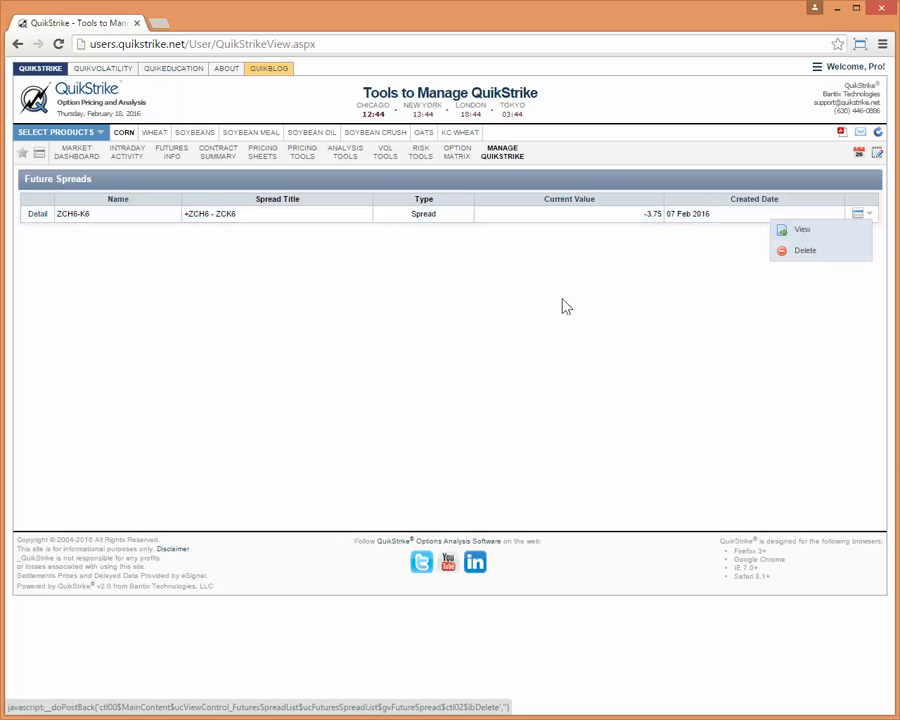
Step: Calculate a corn futures spread in the Spread Builder with quantities 1 ZCK6 and -1 ZCN6, and save it as ZCK6-N6
{"action": "mouse_move", "coordinate": [171, 159]}
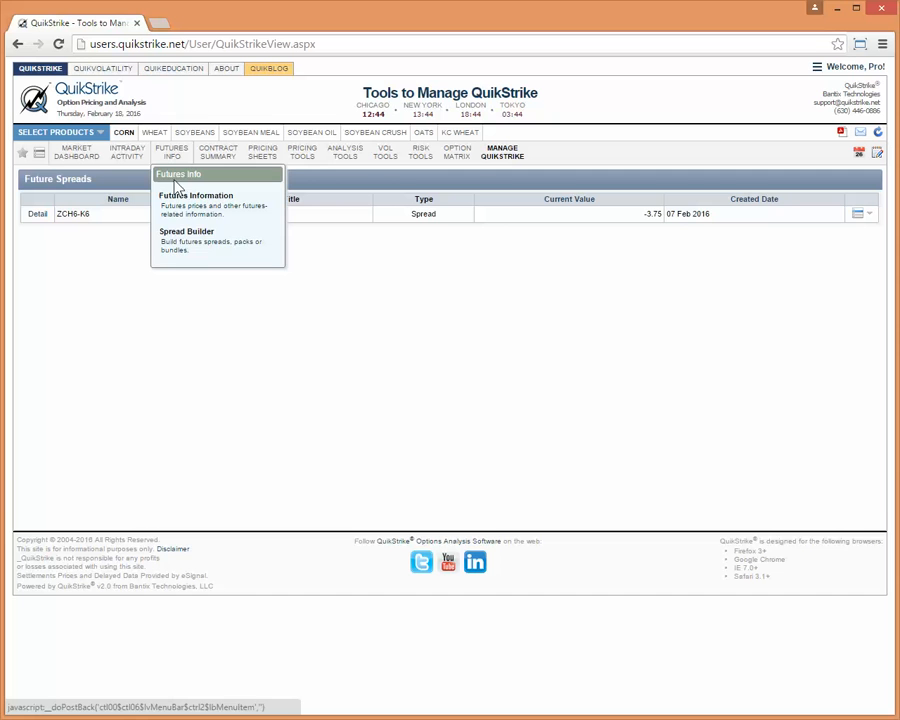
{"action": "left_click", "coordinate": [178, 246]}
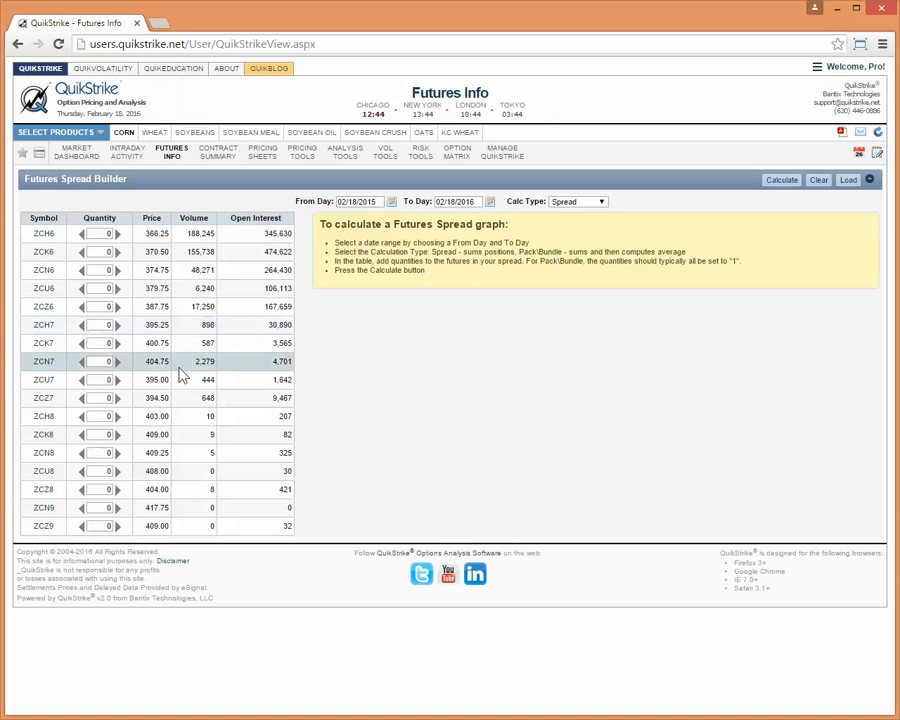
{"action": "left_click", "coordinate": [117, 252]}
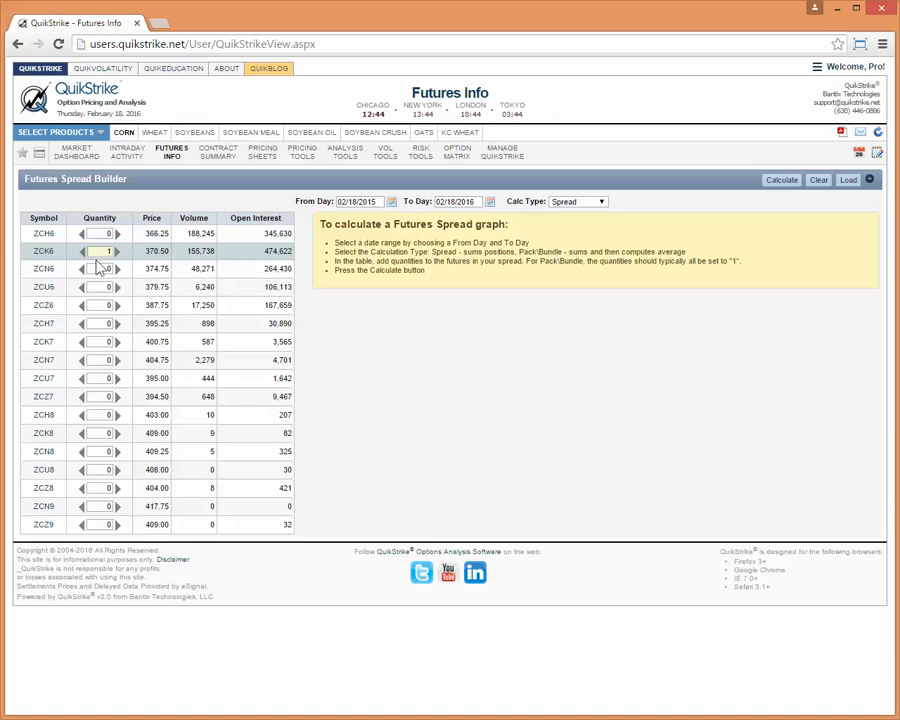
{"action": "left_click", "coordinate": [81, 269]}
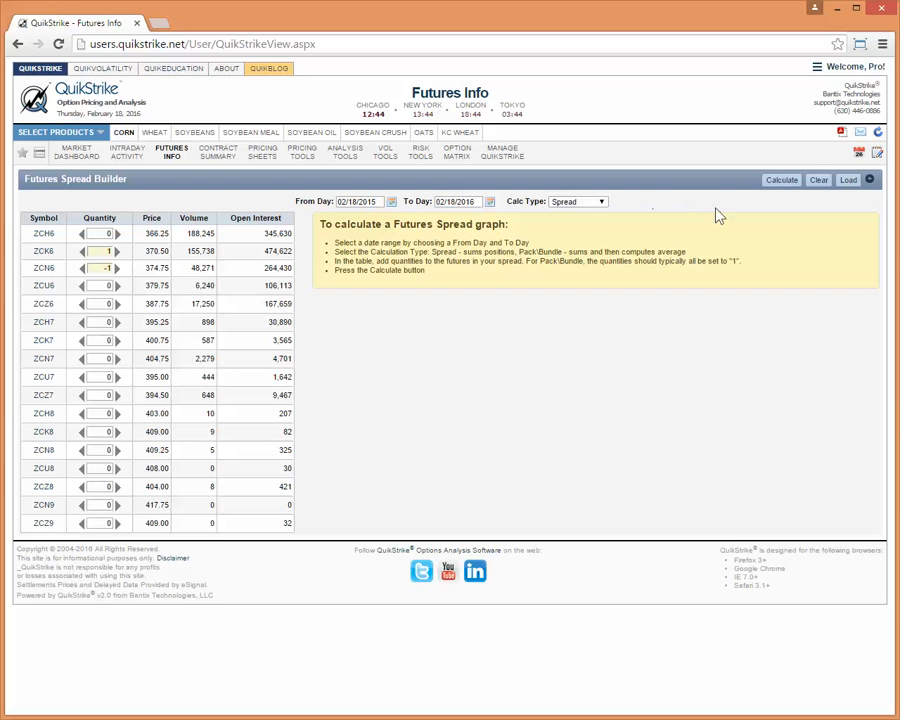
{"action": "left_click", "coordinate": [782, 181]}
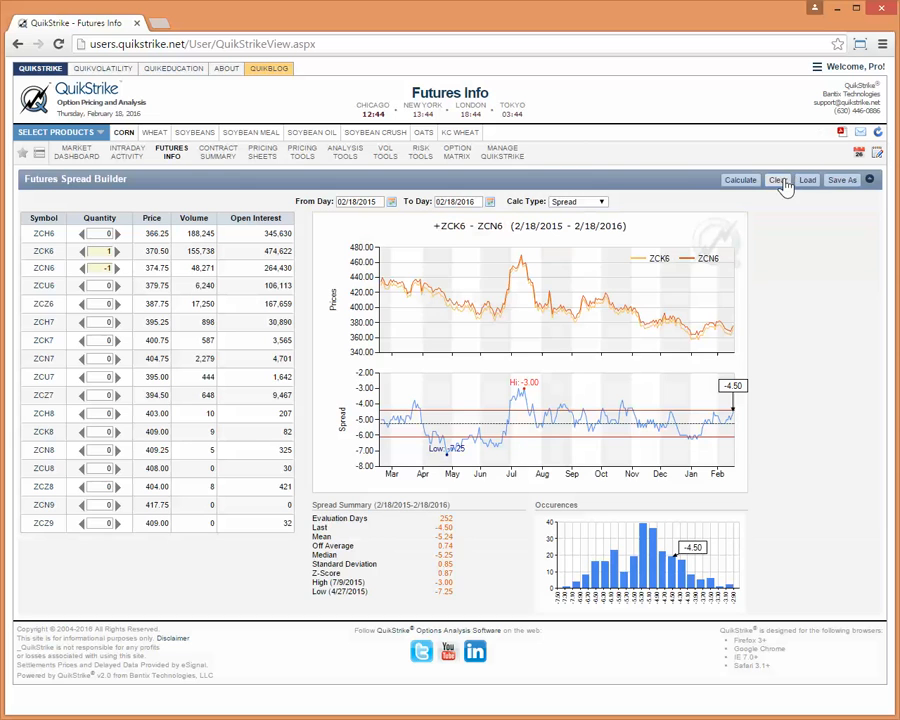
{"action": "left_click", "coordinate": [842, 182]}
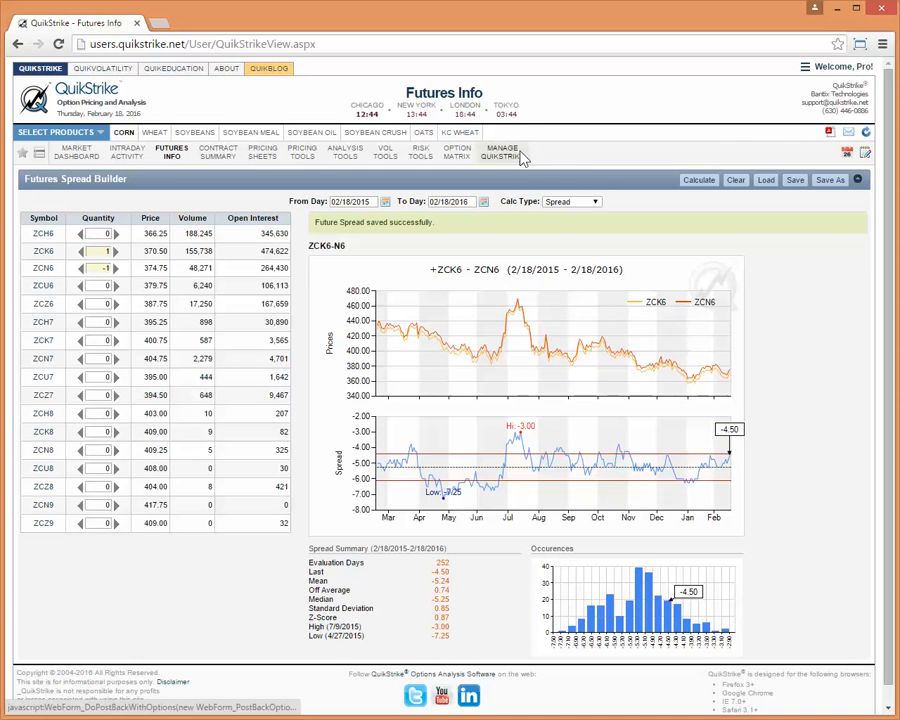
Step: Return to the saved future spreads and view the details of ZCK6-N6
{"action": "mouse_move", "coordinate": [519, 155]}
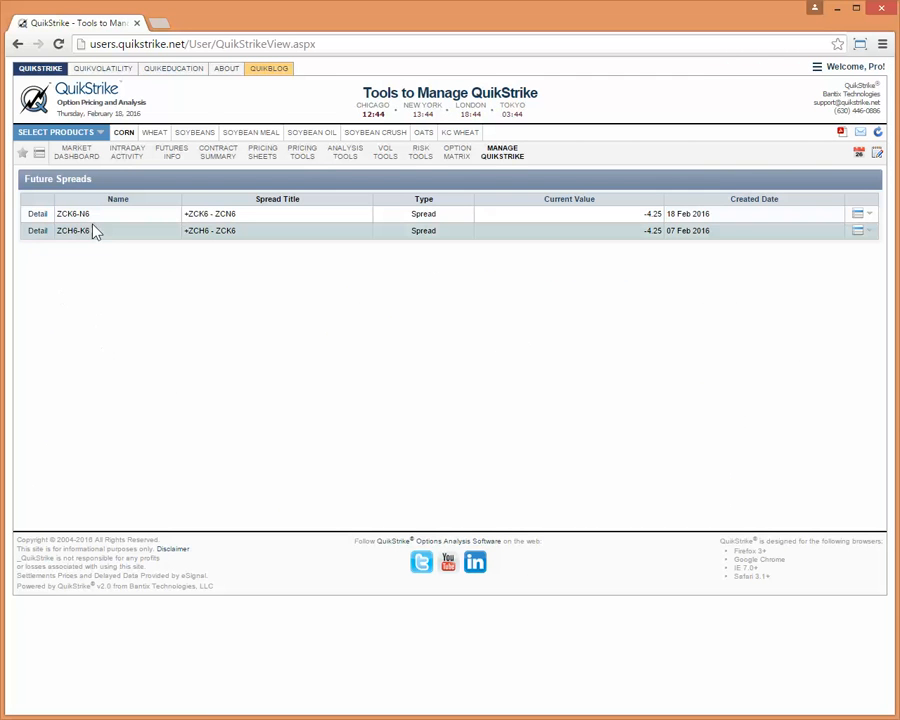
{"action": "left_click", "coordinate": [38, 214]}
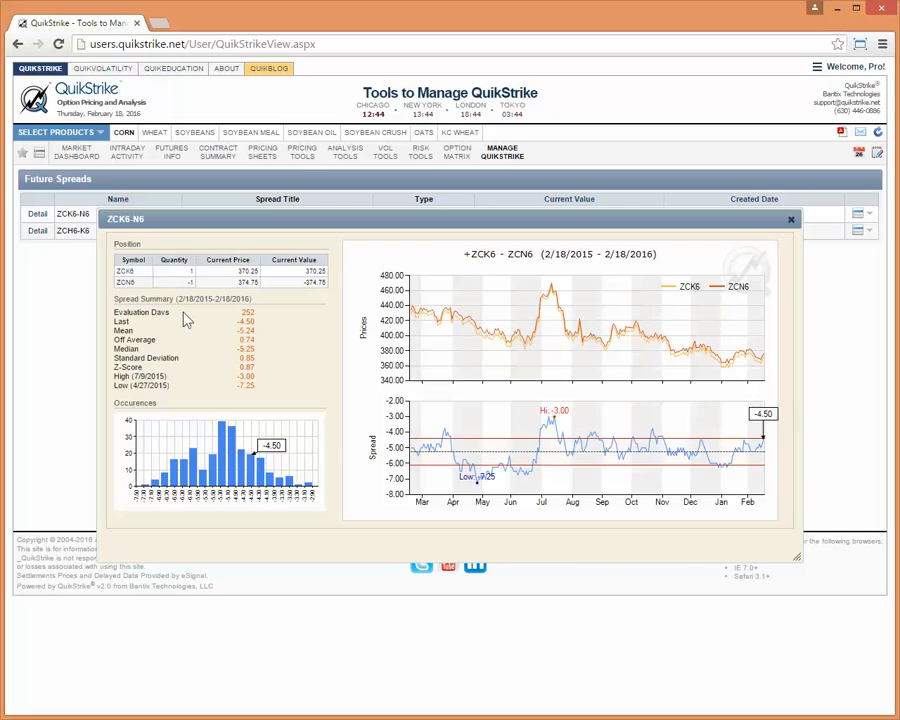
{"action": "left_click", "coordinate": [789, 220]}
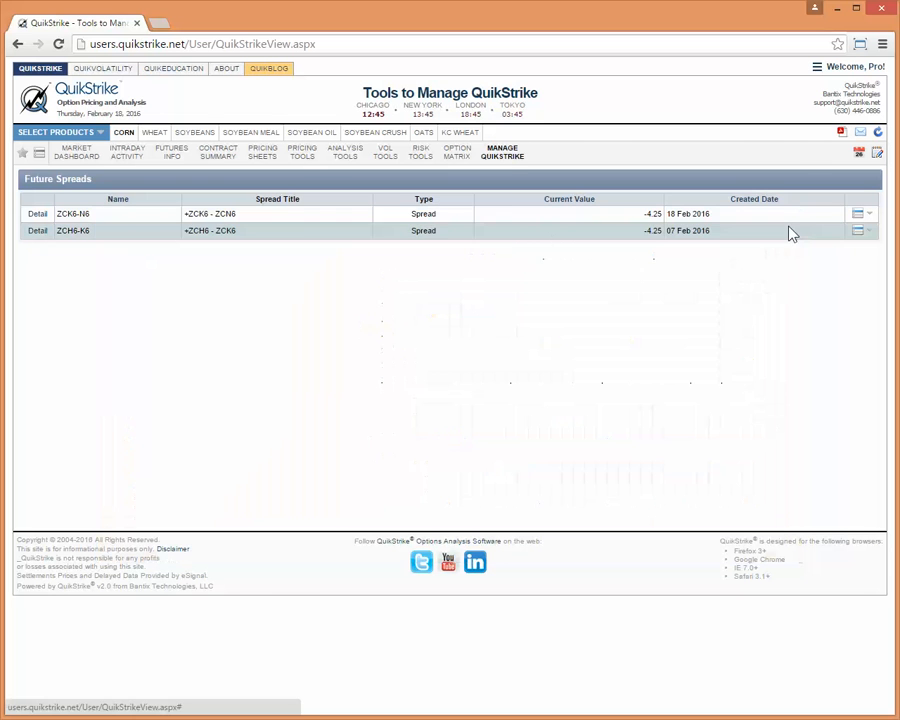
Step: Open the market dashboard's product overview for corn and show the account and support options
{"action": "mouse_move", "coordinate": [505, 162]}
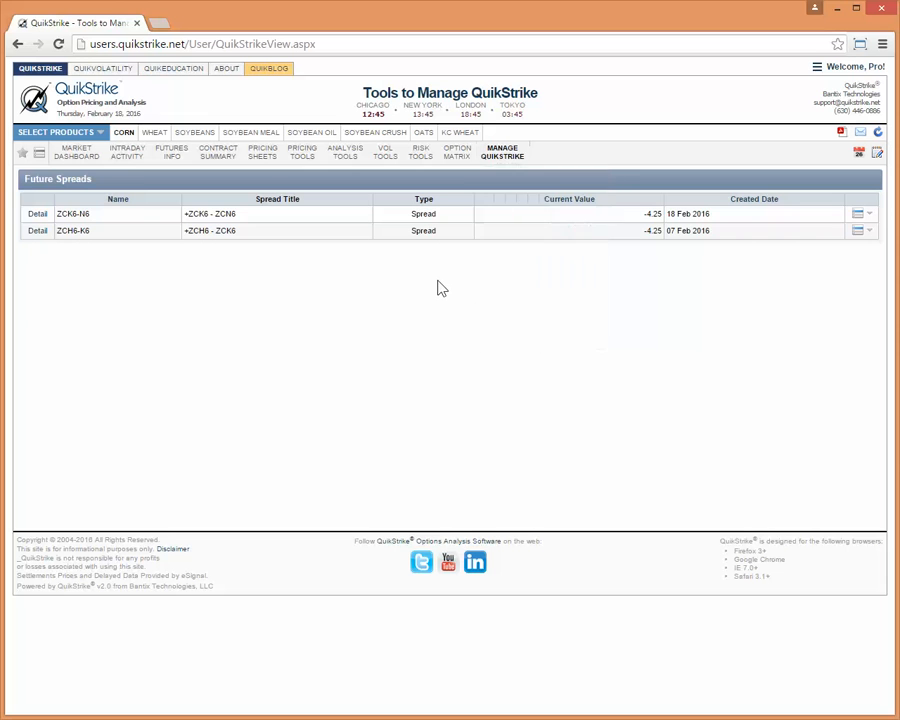
{"action": "mouse_move", "coordinate": [95, 160]}
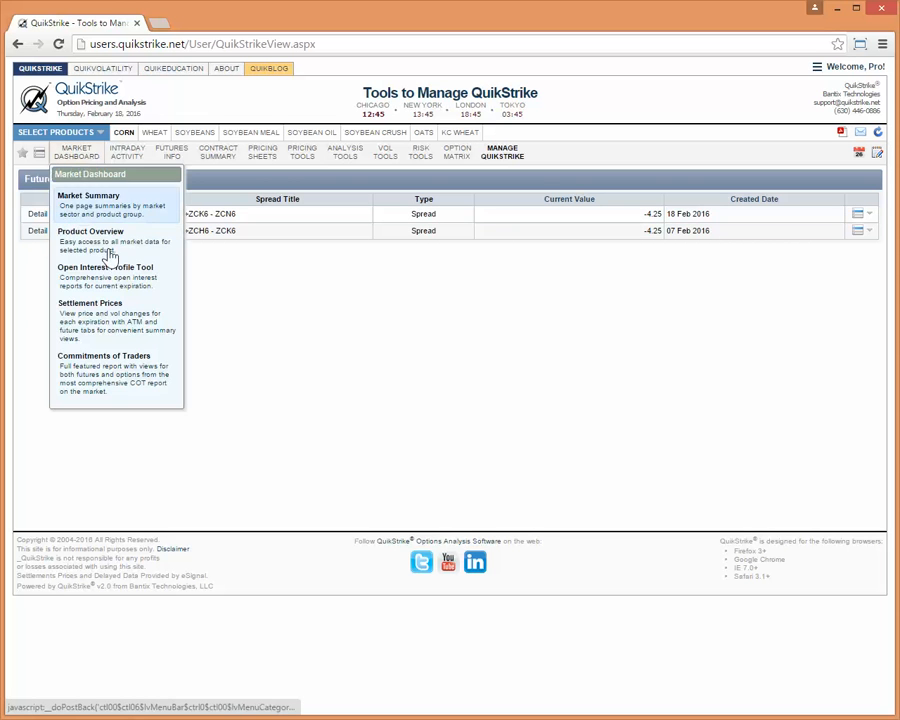
{"action": "left_click", "coordinate": [74, 178]}
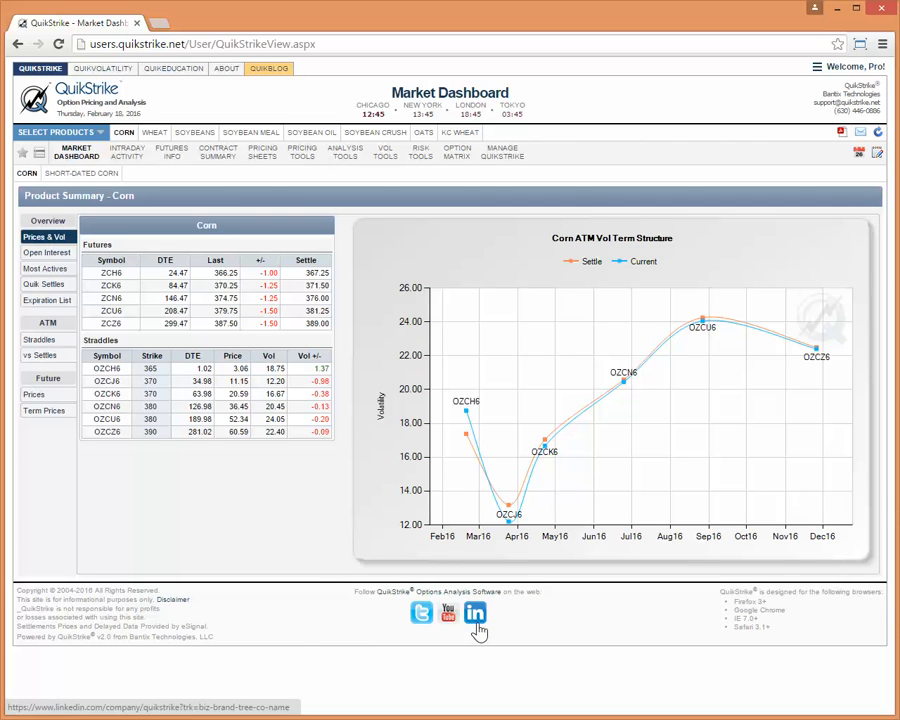
{"action": "left_click", "coordinate": [868, 66]}
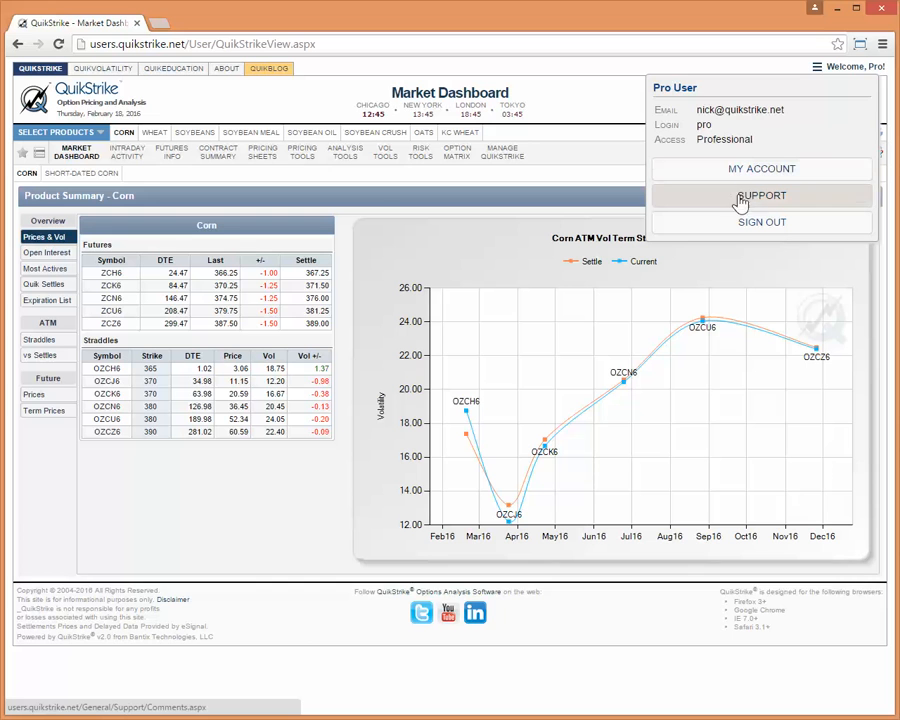